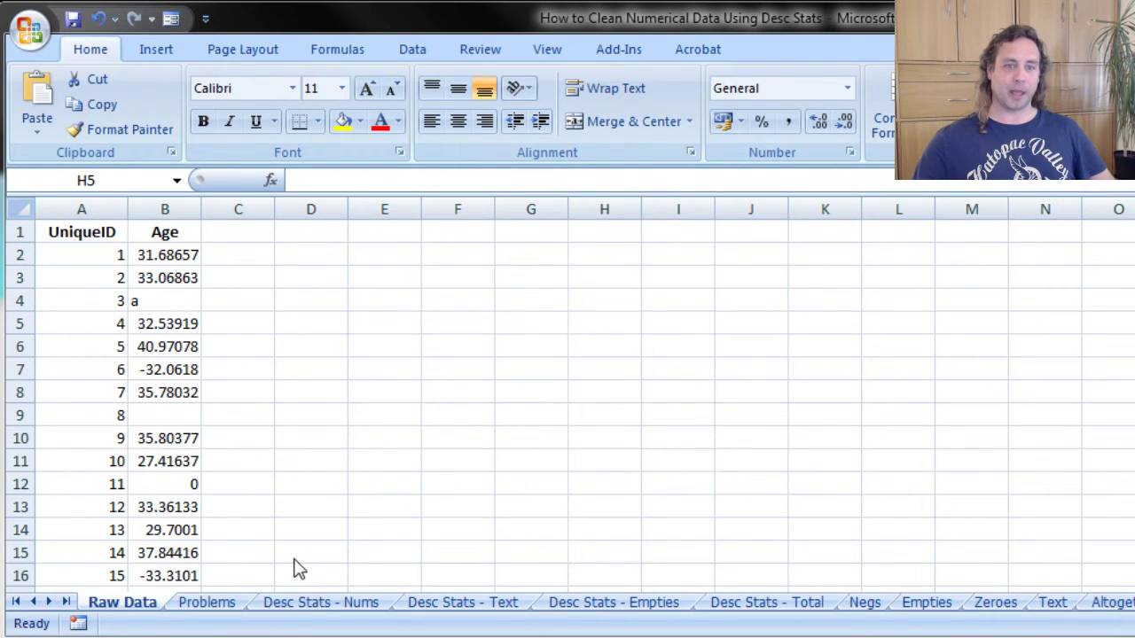
Examine the highlighted text, negative, empty and zero entries in the Age column of the Problems sheet
left_click(211, 608)
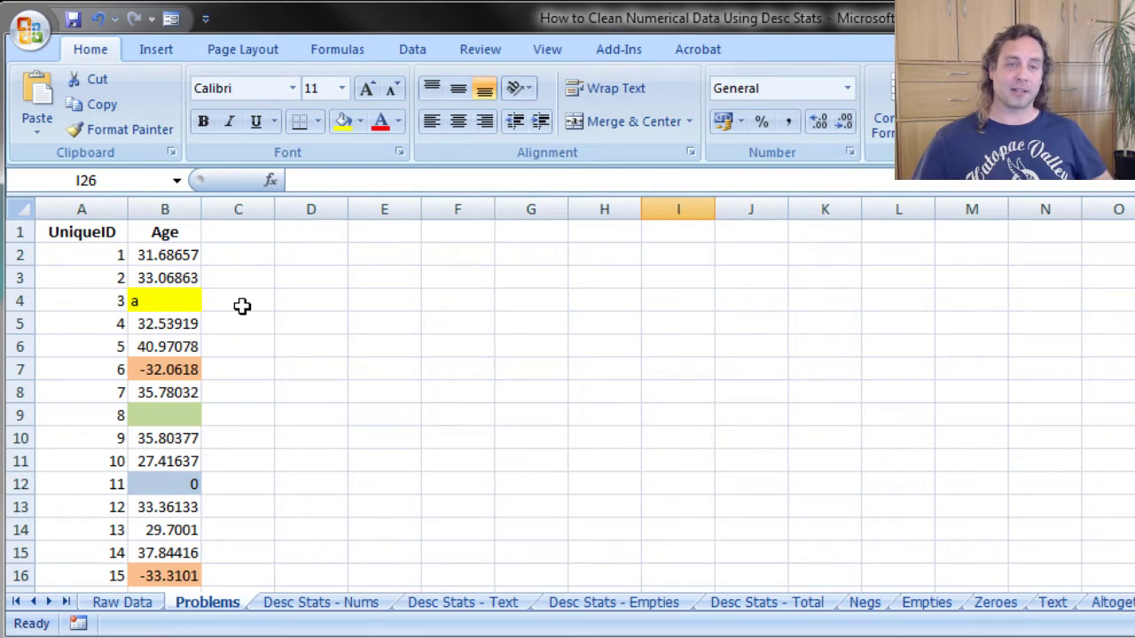
left_click(179, 301)
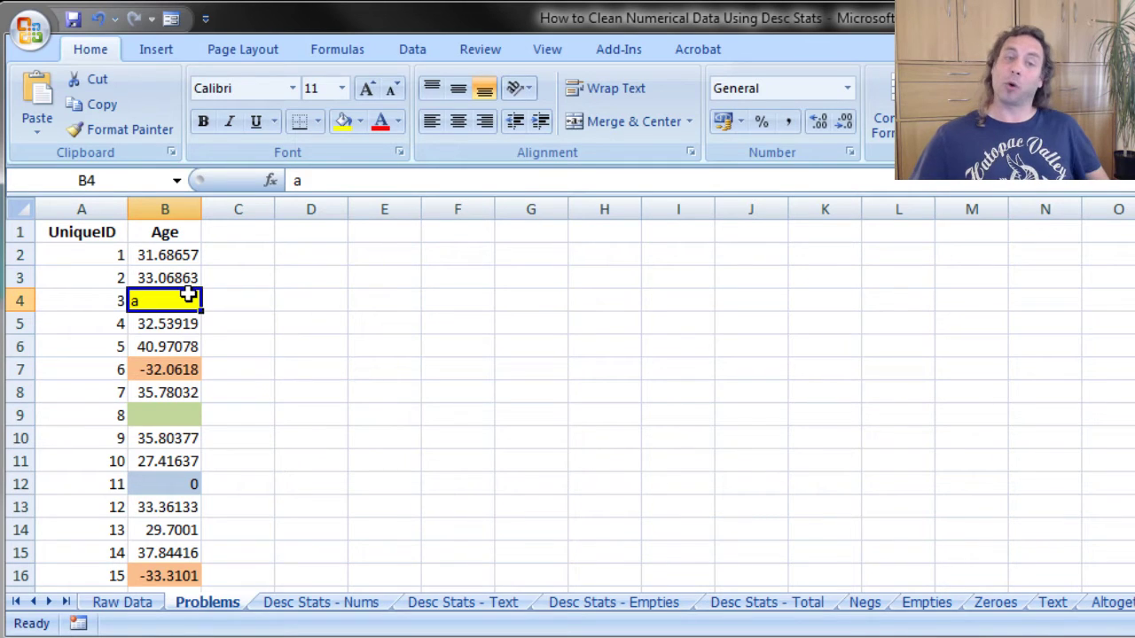
left_click(177, 369)
left_click(164, 419)
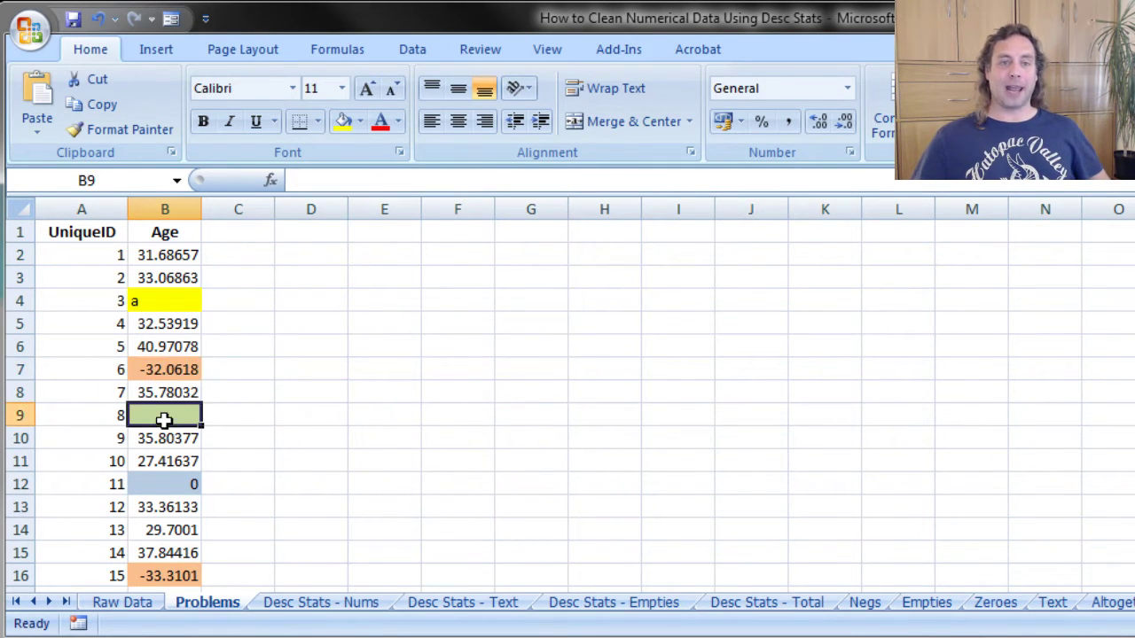
left_click(172, 483)
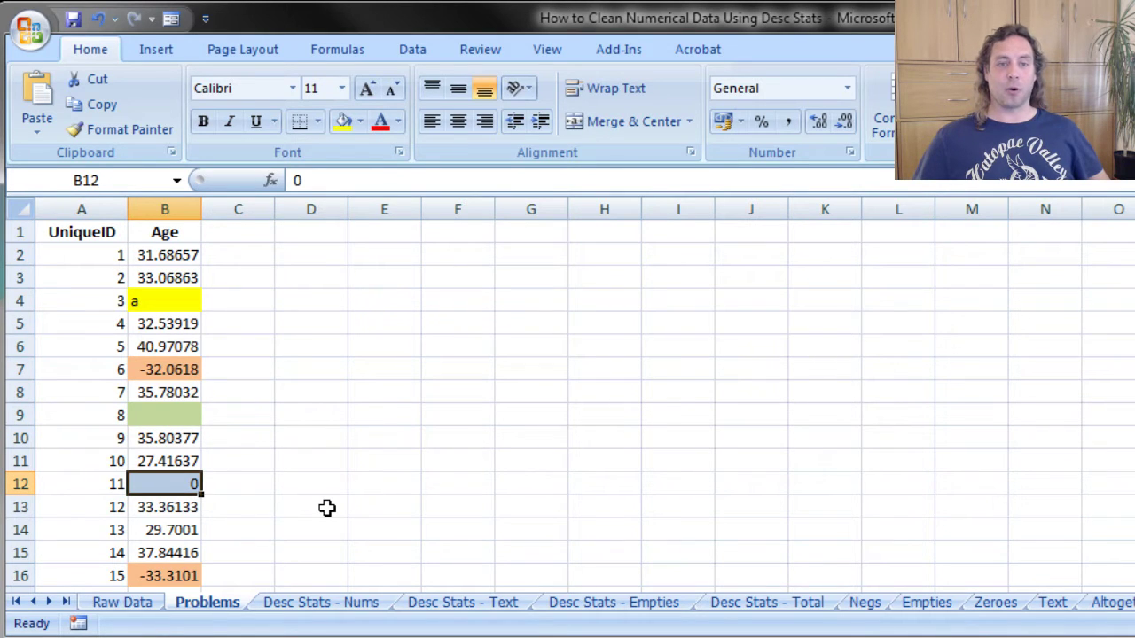
left_click(377, 479)
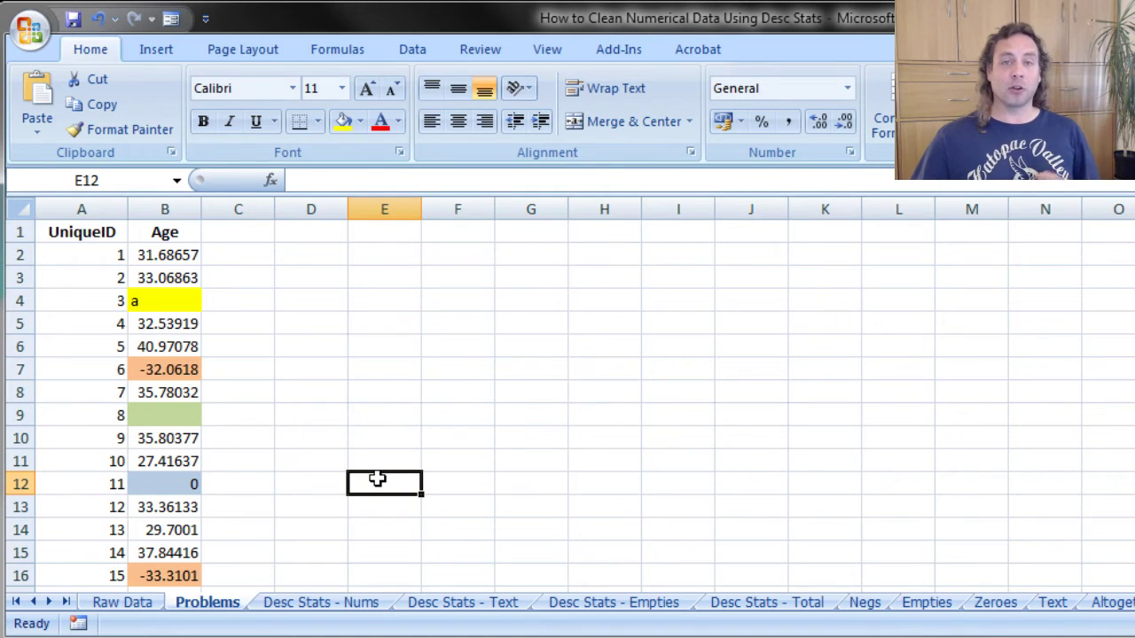
Review the summary tables and their counting equations on the Desc Stats sheets for Nums, Text, Empties and Total
left_click(320, 608)
left_click(745, 483)
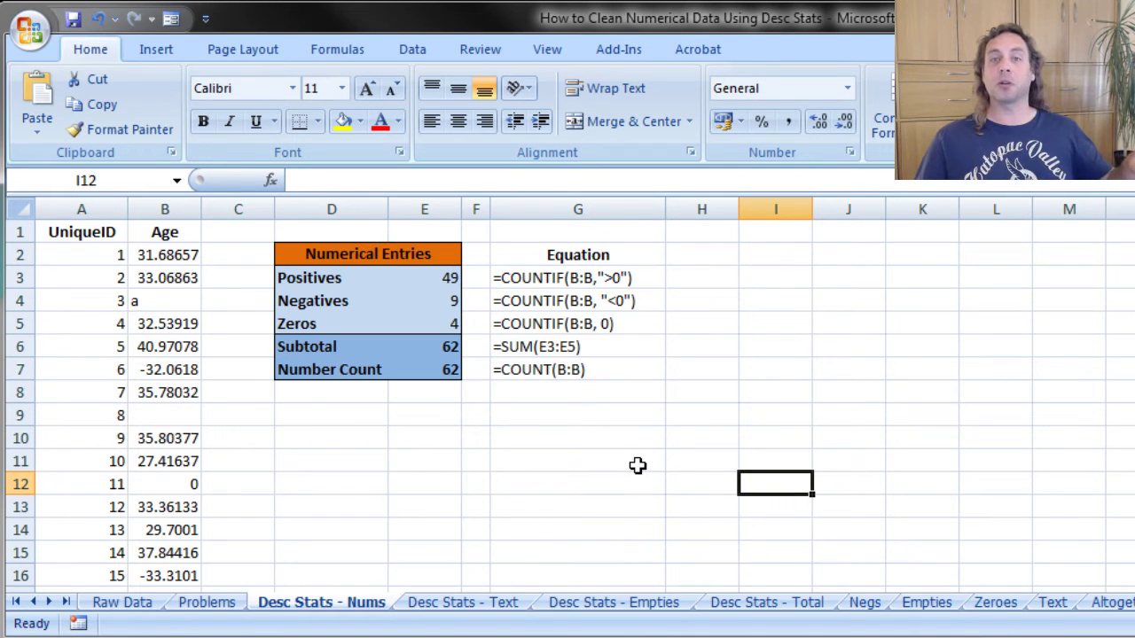
left_click(472, 603)
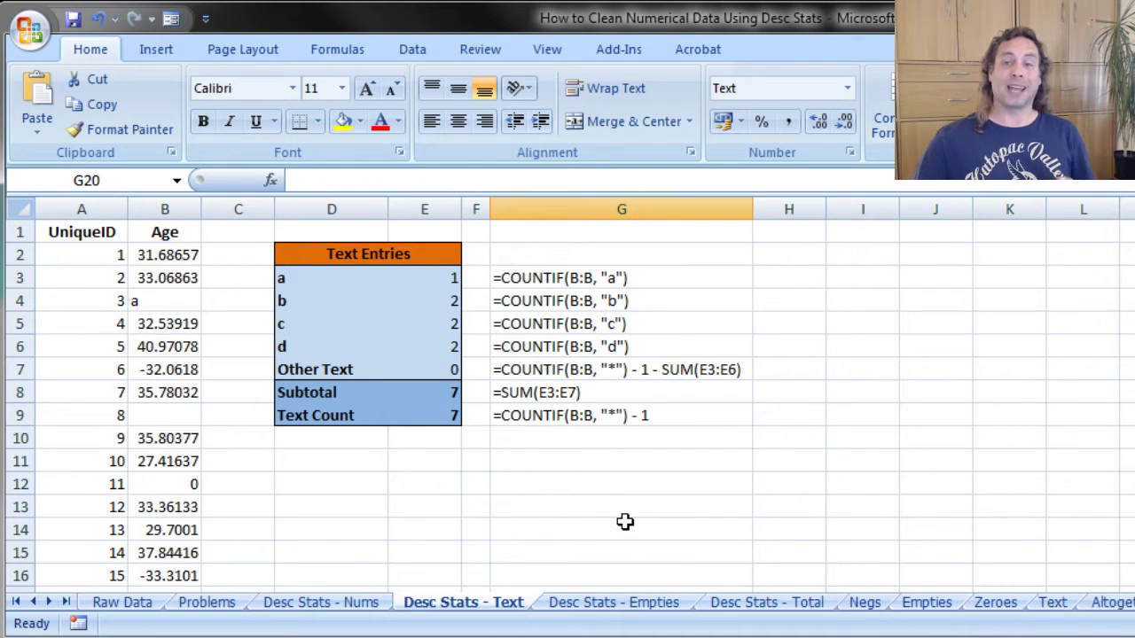
left_click(621, 603)
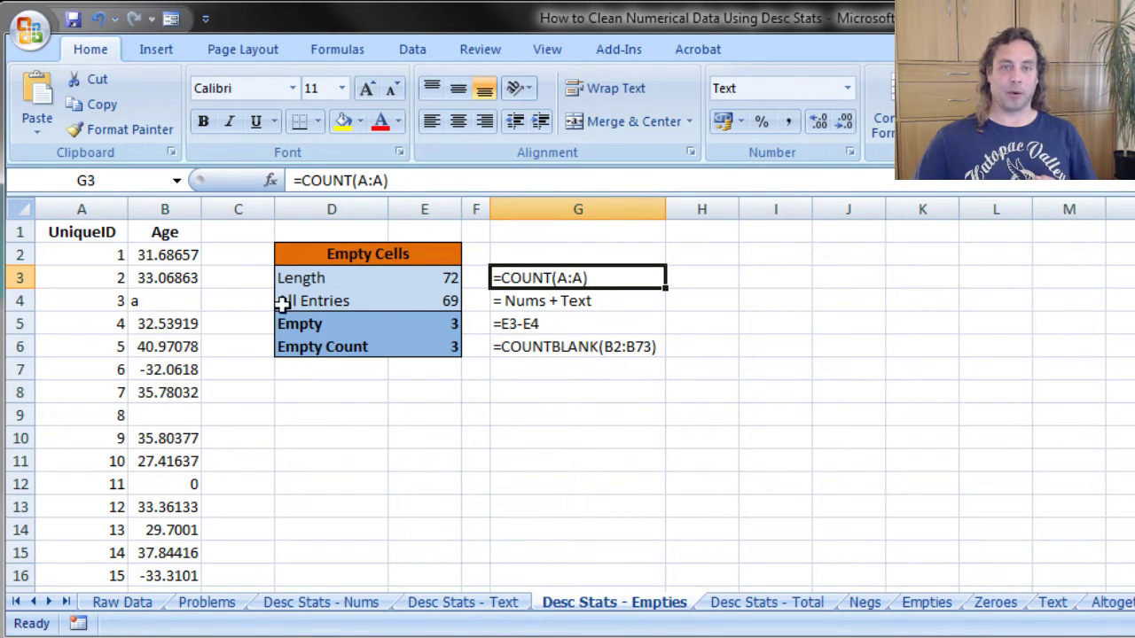
left_click(725, 433)
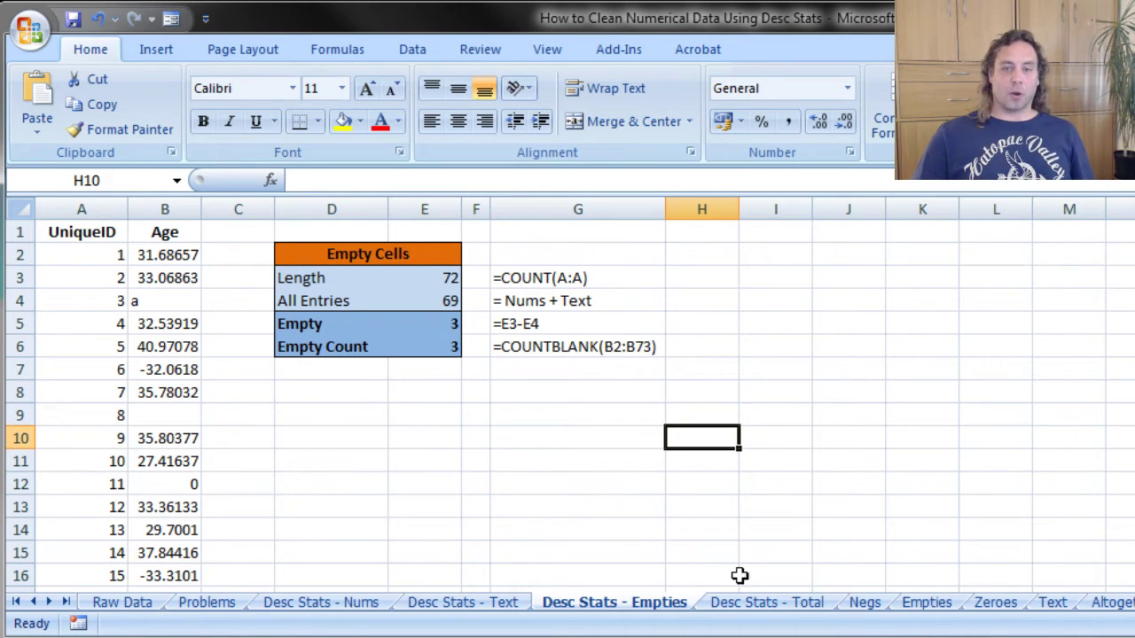
left_click(763, 605)
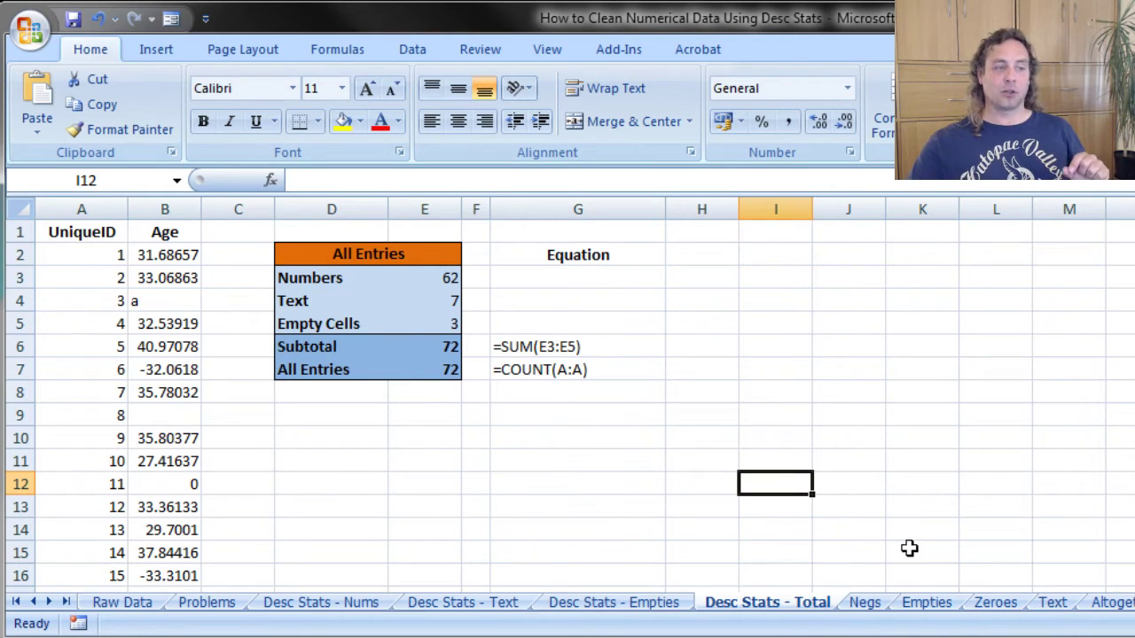
Inspect the Negative Cells formulas in C2 and C7 of the Negs sheet and look through the flagged rows
left_click(865, 603)
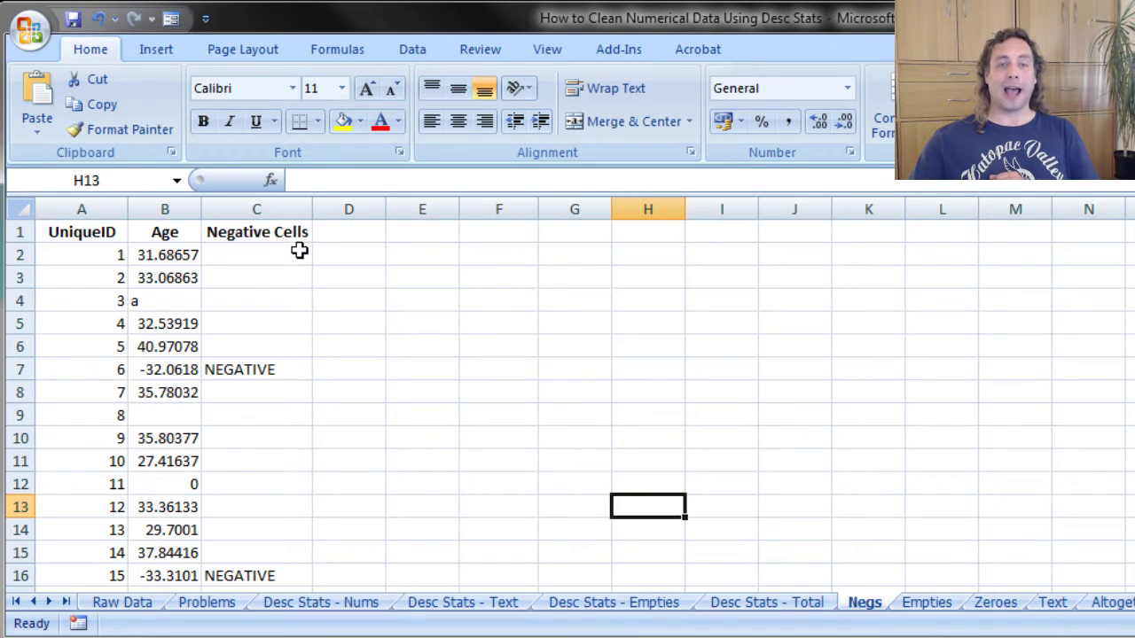
left_click(292, 257)
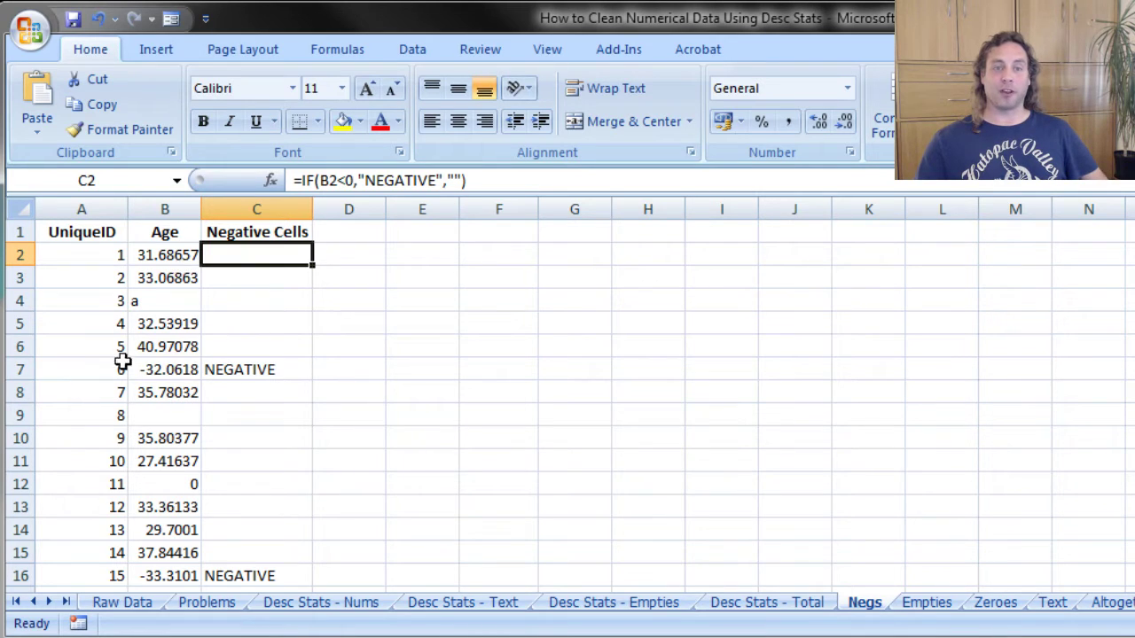
left_click(295, 373)
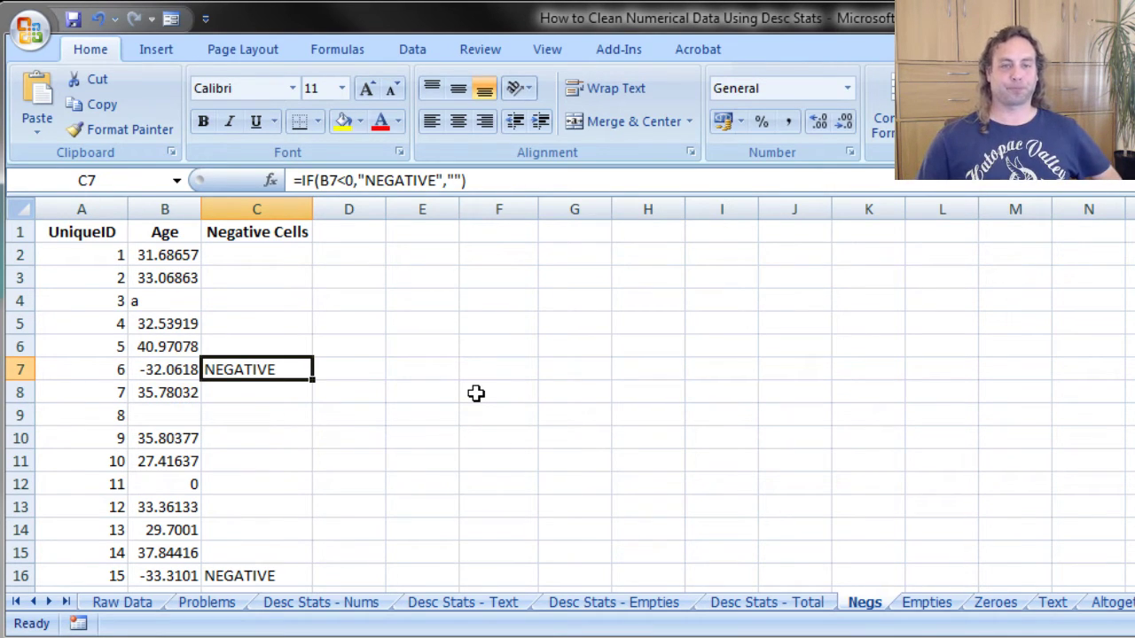
left_click(434, 436)
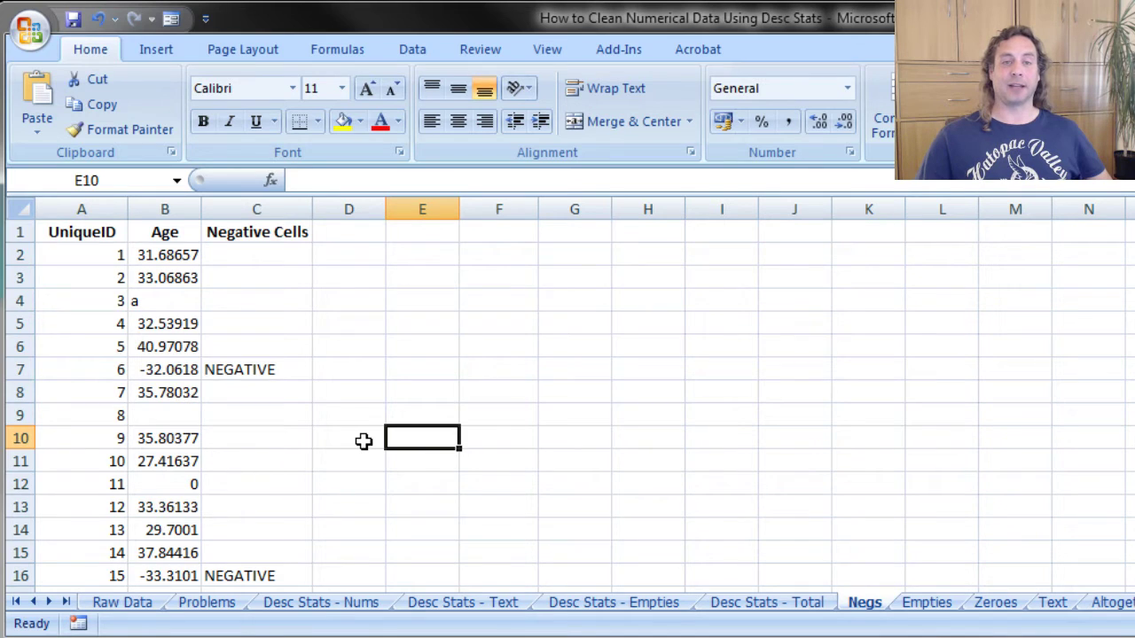
scroll(363, 440, "down", 3)
scroll(364, 441, "up", 3)
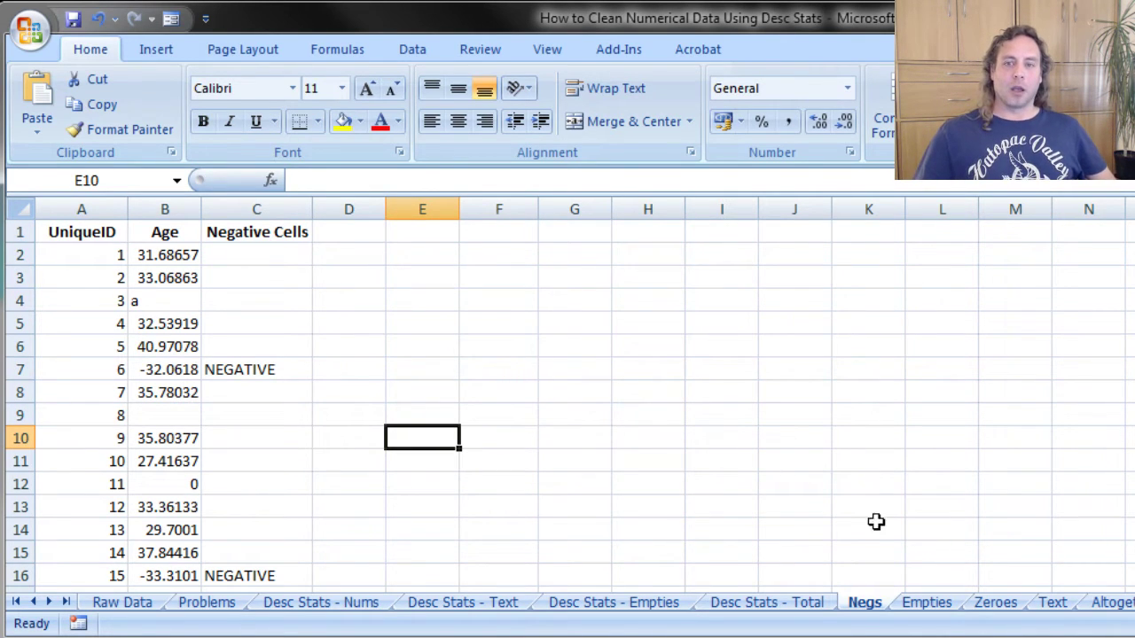
Inspect the Empty Cells formulas in C2 and C9 of the Empties sheet
left_click(925, 605)
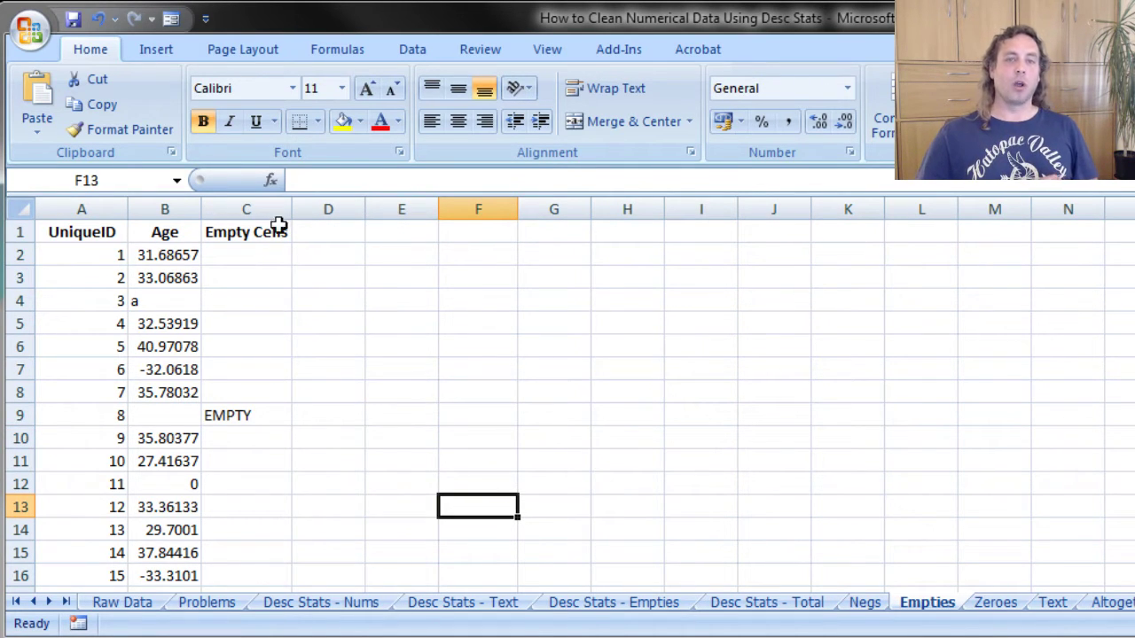
left_click(274, 260)
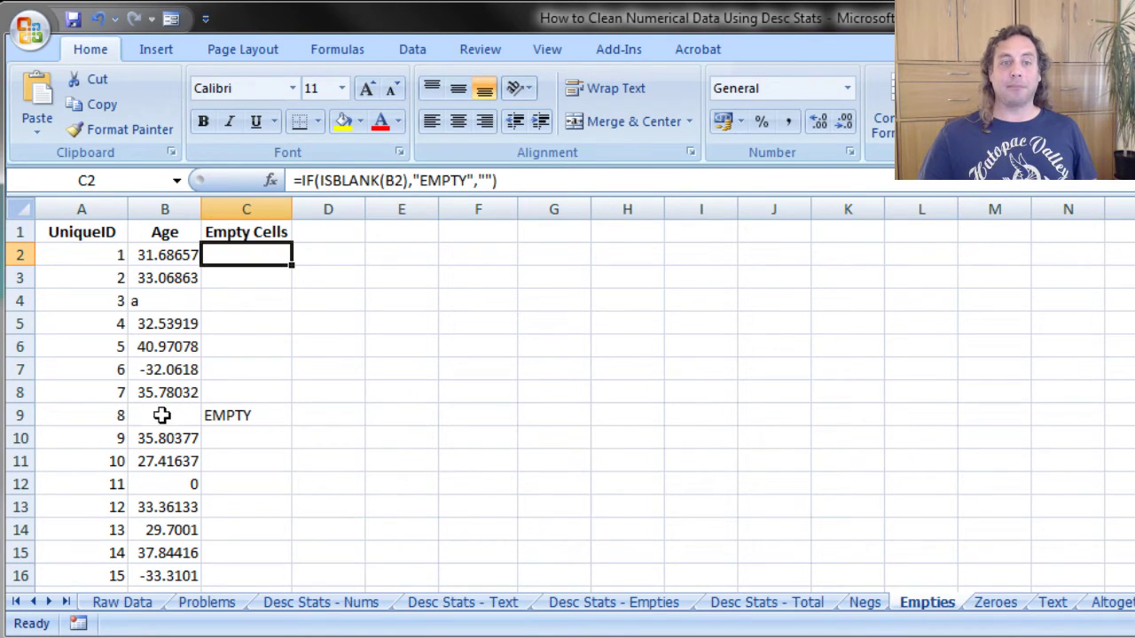
left_click(259, 411)
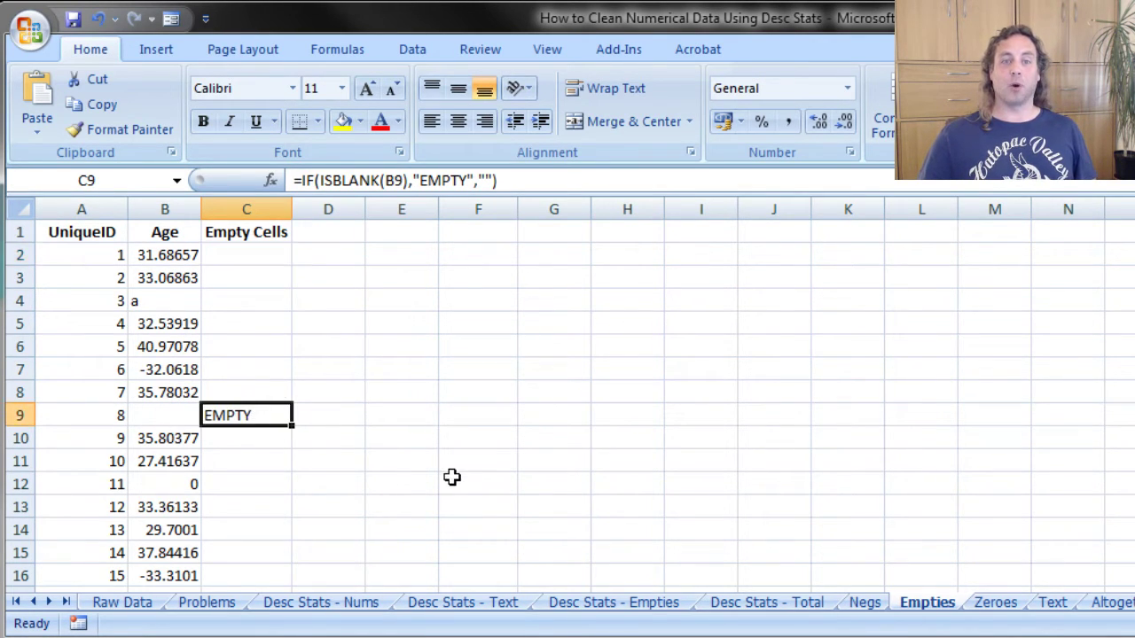
left_click(446, 479)
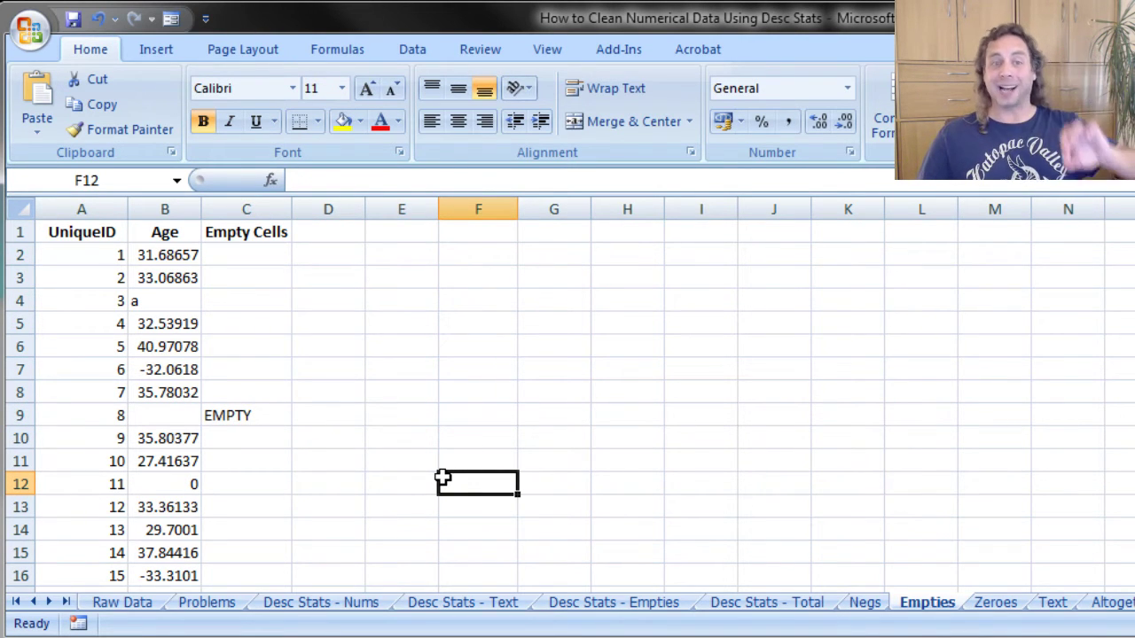
Inspect the Zero Cells formulas on the Zeroes sheet in C2, beside the blank age in row 9 and beside the zero in row 12
left_click(992, 605)
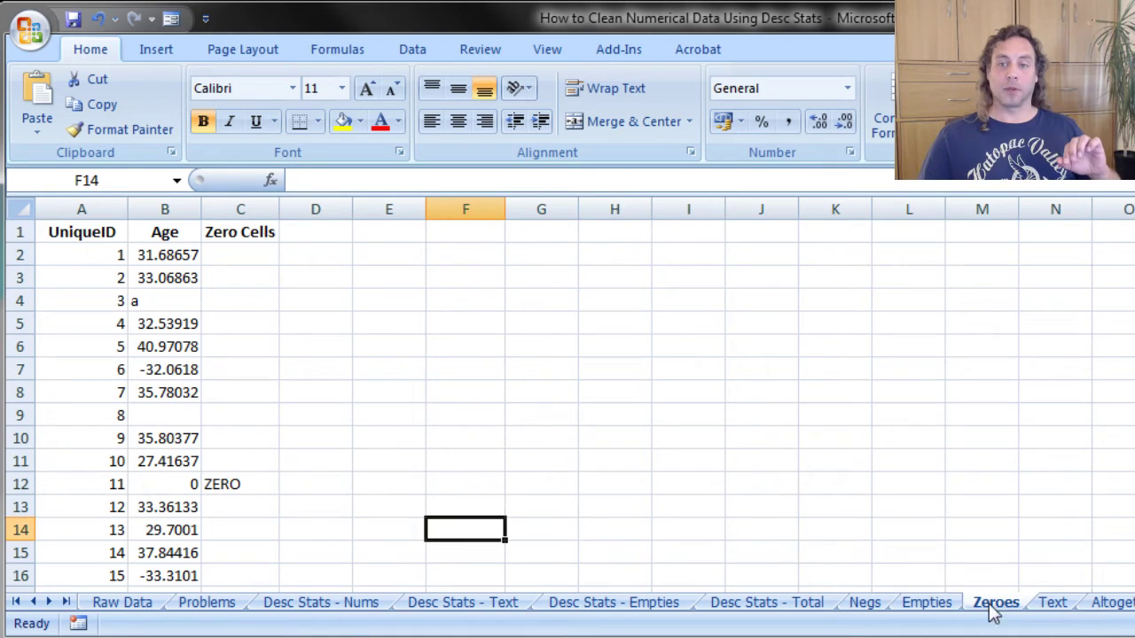
left_click(258, 259)
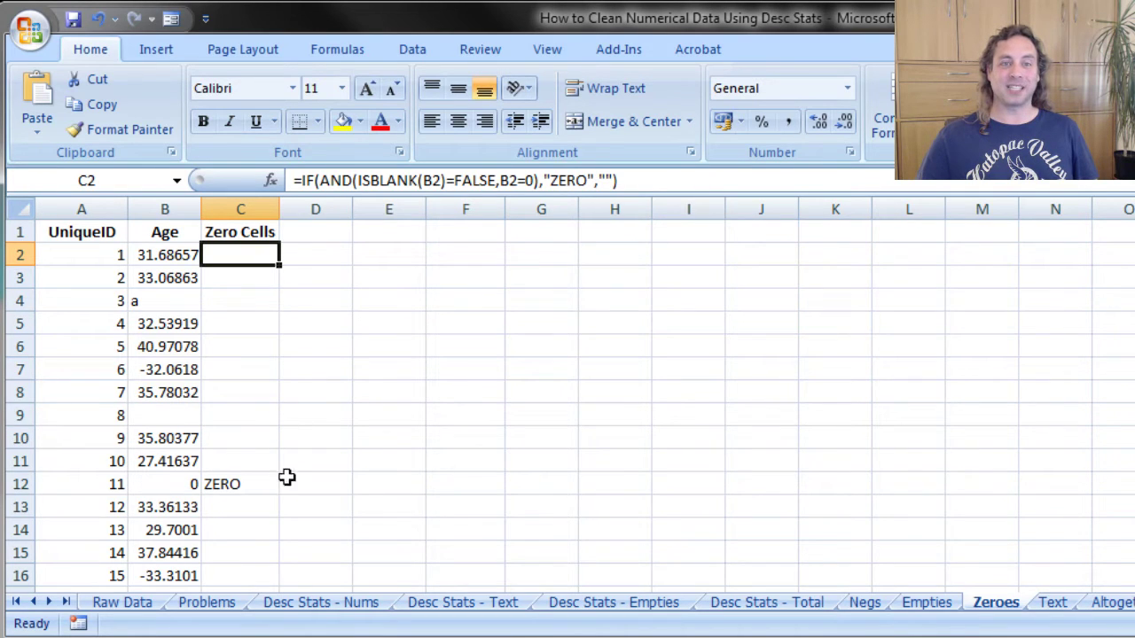
left_click(173, 416)
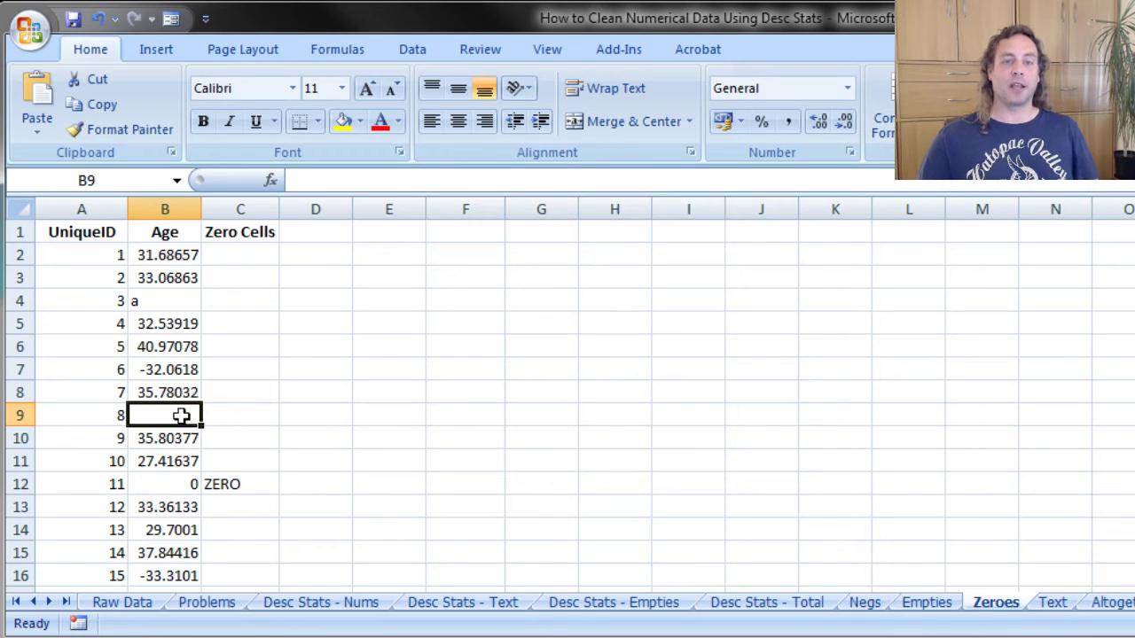
left_click(246, 413)
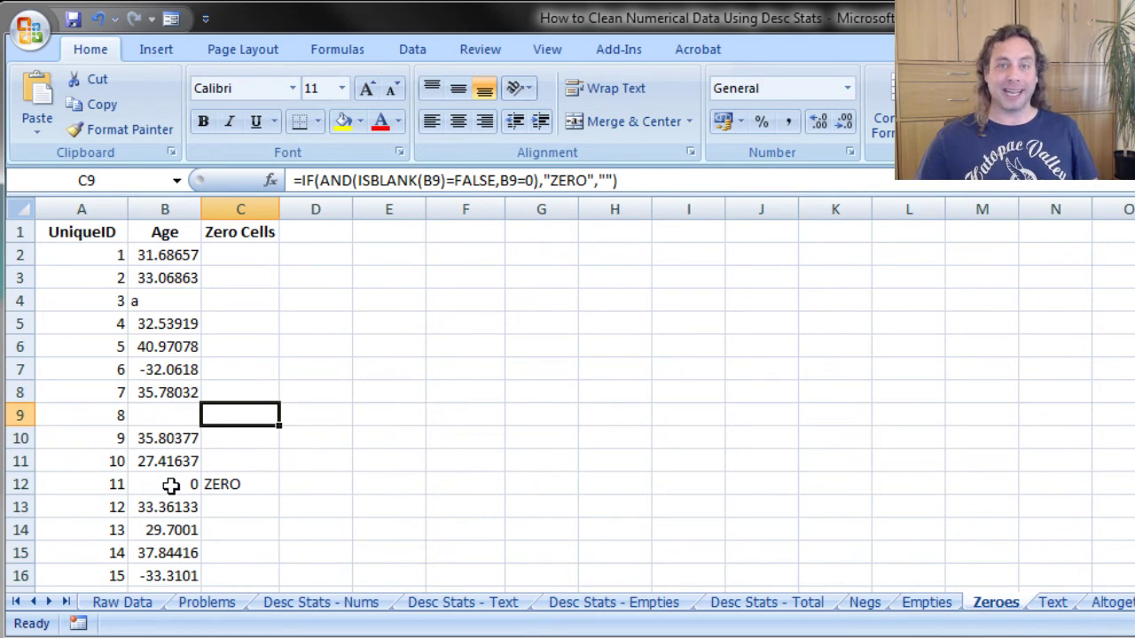
left_click(263, 482)
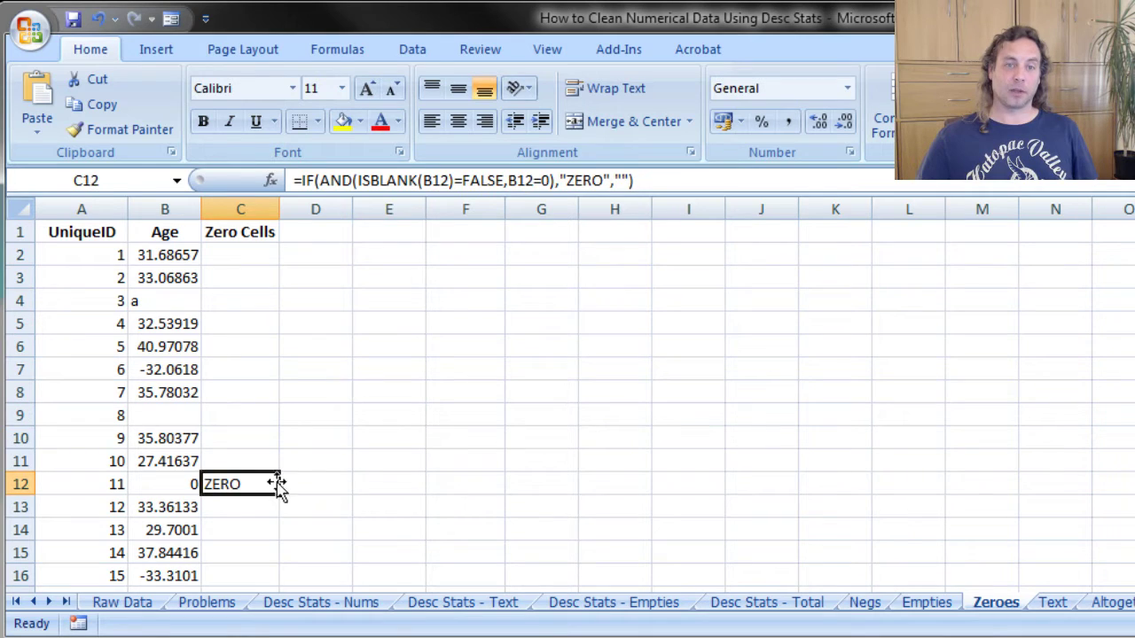
left_click(377, 481)
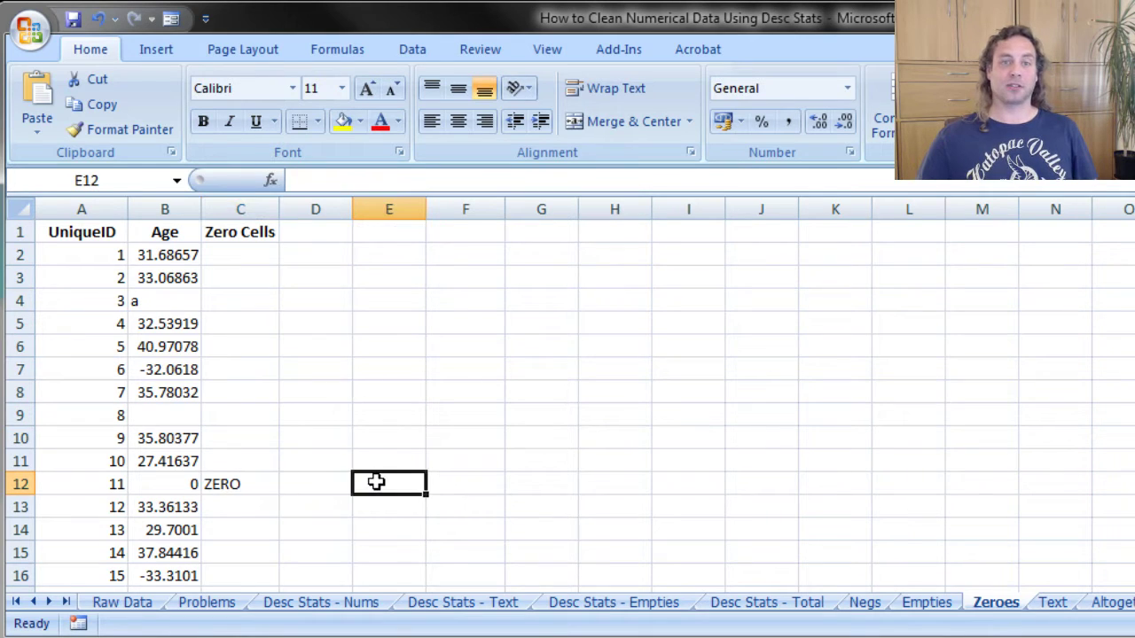
Inspect the text-detecting formula in C4 of the Text sheet and view the combined flag columns on the Altogether sheet
left_click(1050, 606)
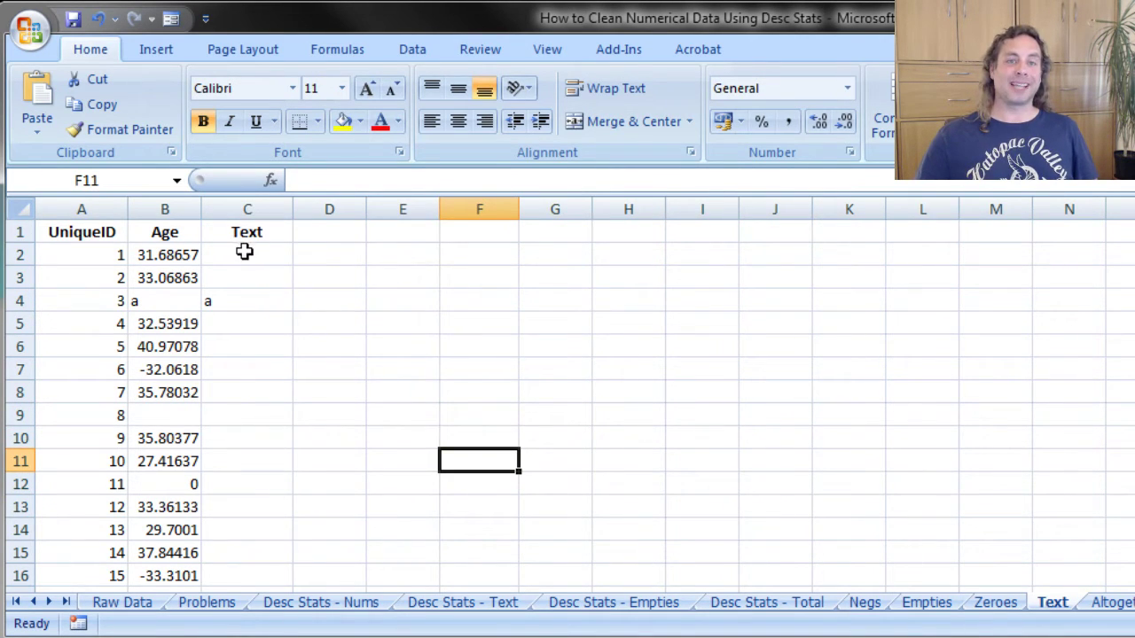
left_click(237, 299)
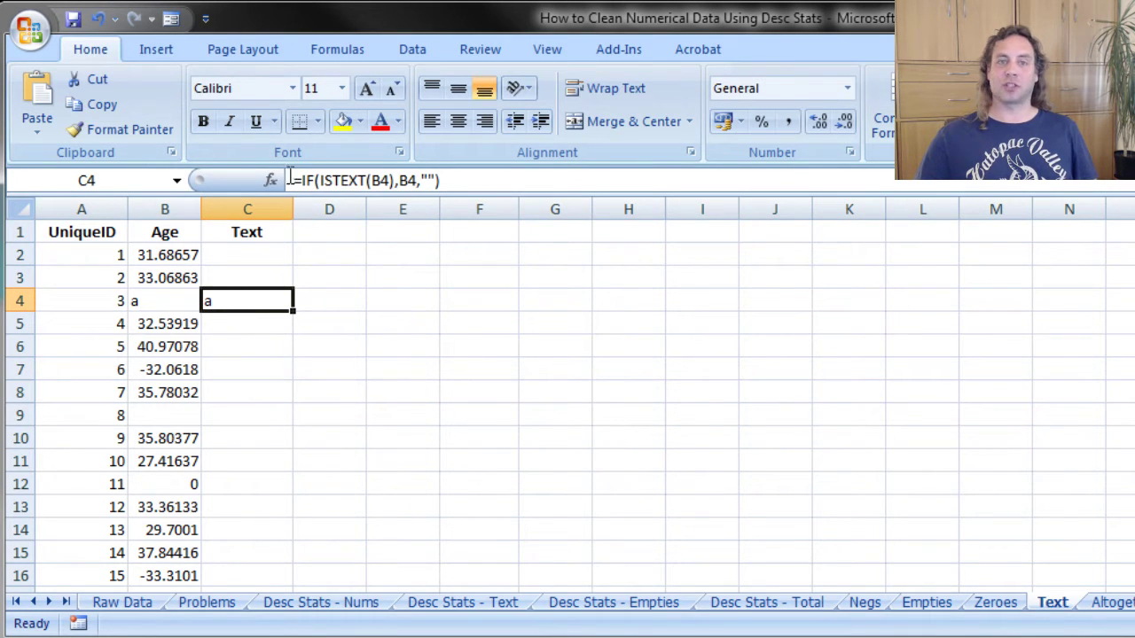
left_click(413, 372)
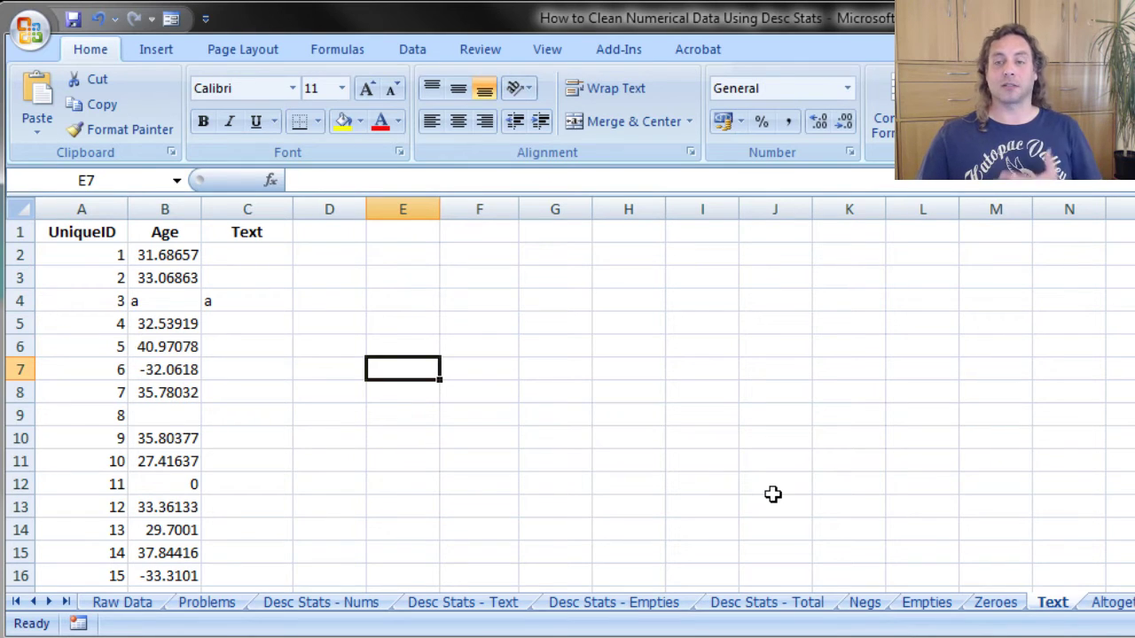
left_click(1113, 604)
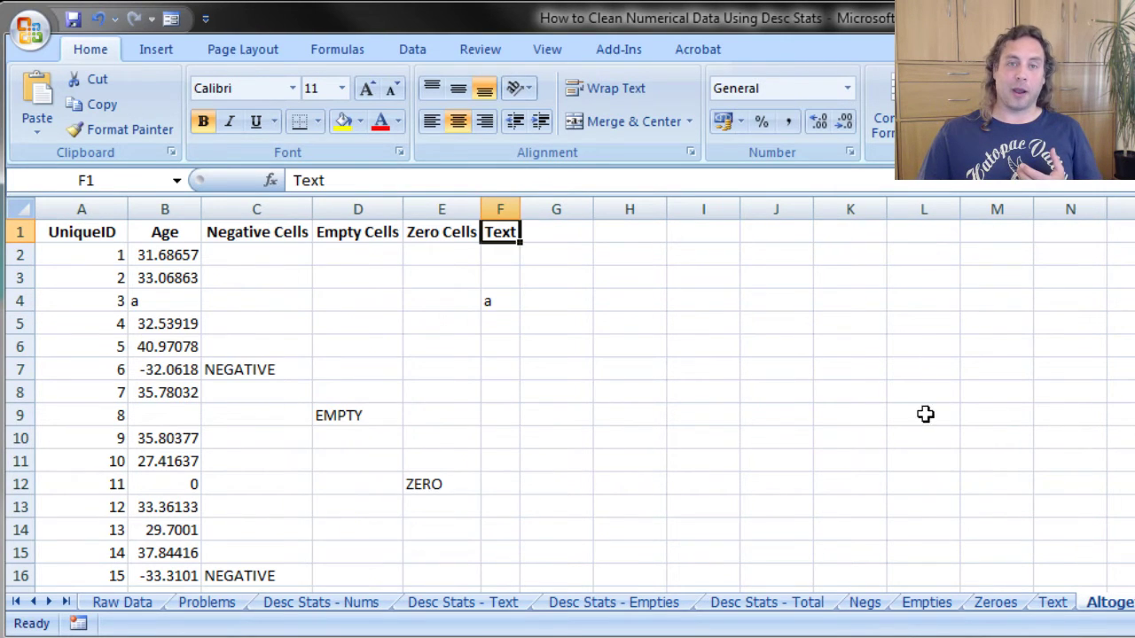
left_click(697, 424)
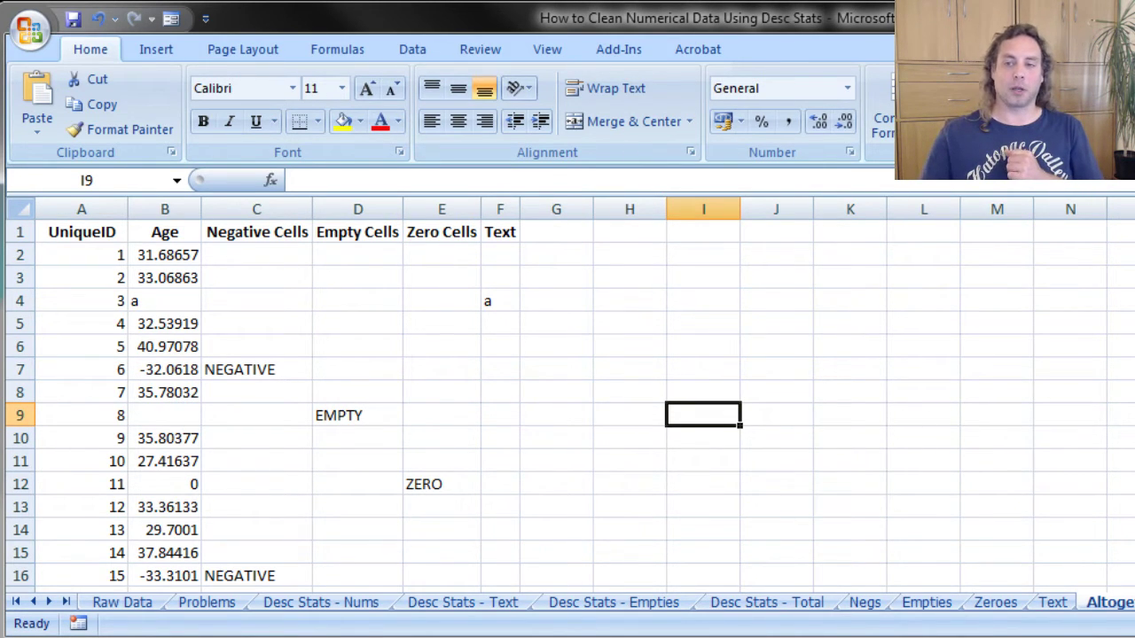
On the sheet after Altogether, examine the Positives, Negatives and Zeros counts in the Numerical Entries table beside the Check! column
key("ctrl+Page_Down")
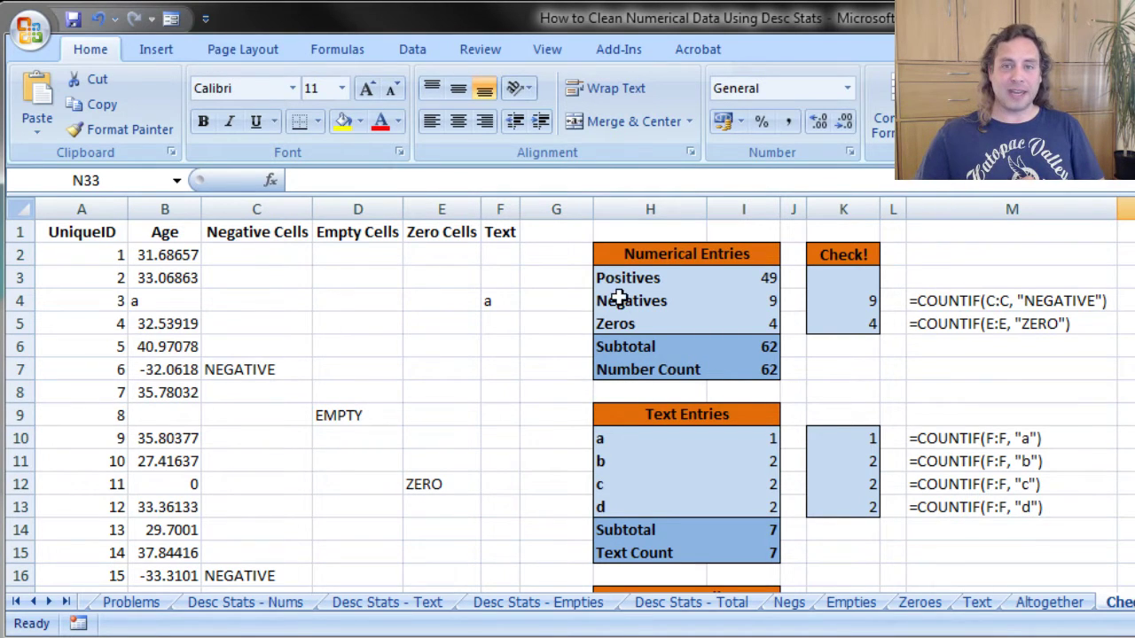
left_click(753, 303)
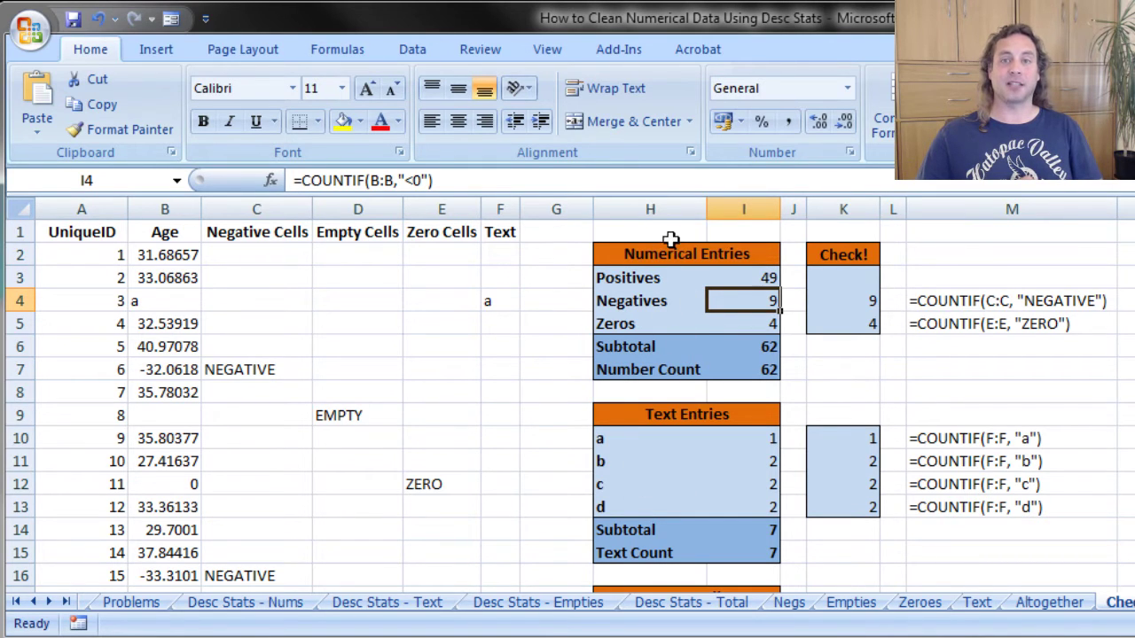
left_click(753, 325)
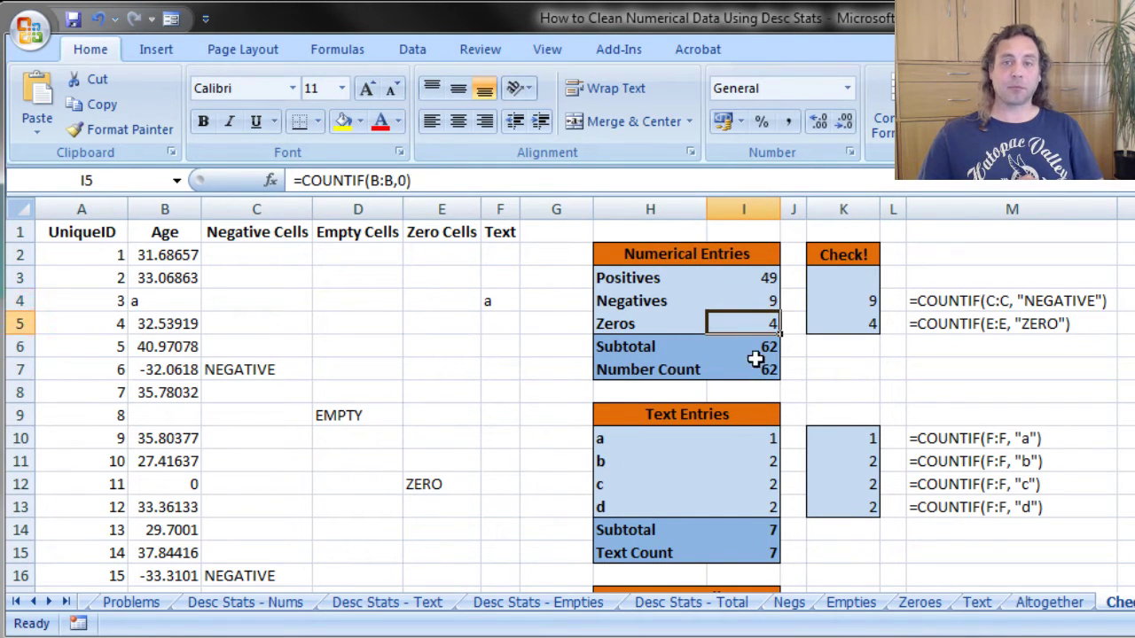
left_click(749, 276)
left_click(745, 300)
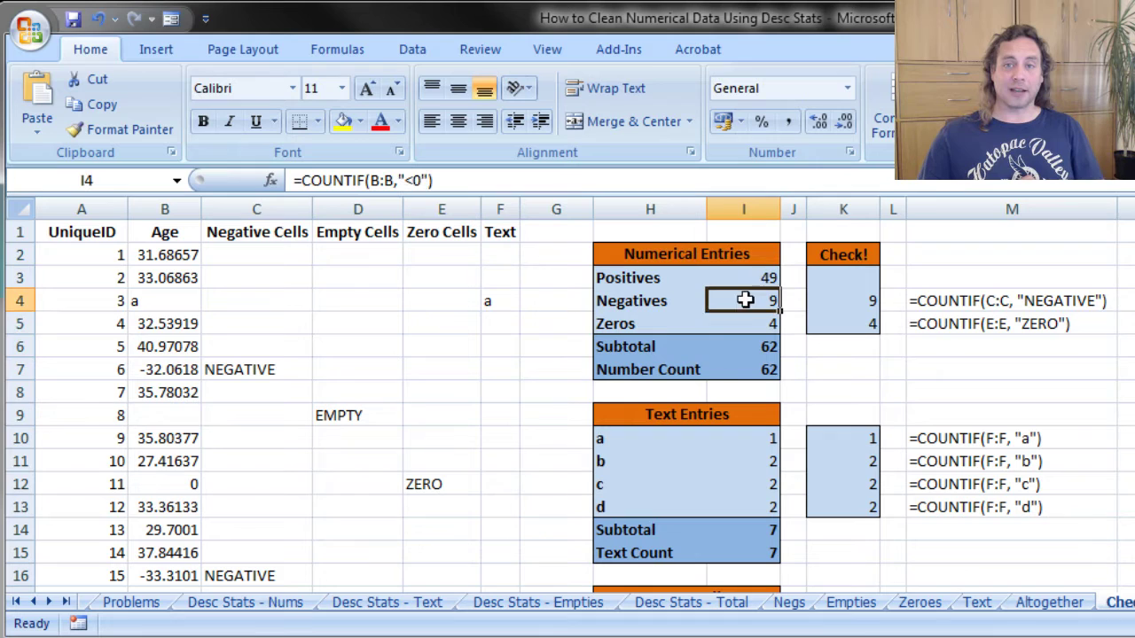
left_click(747, 325)
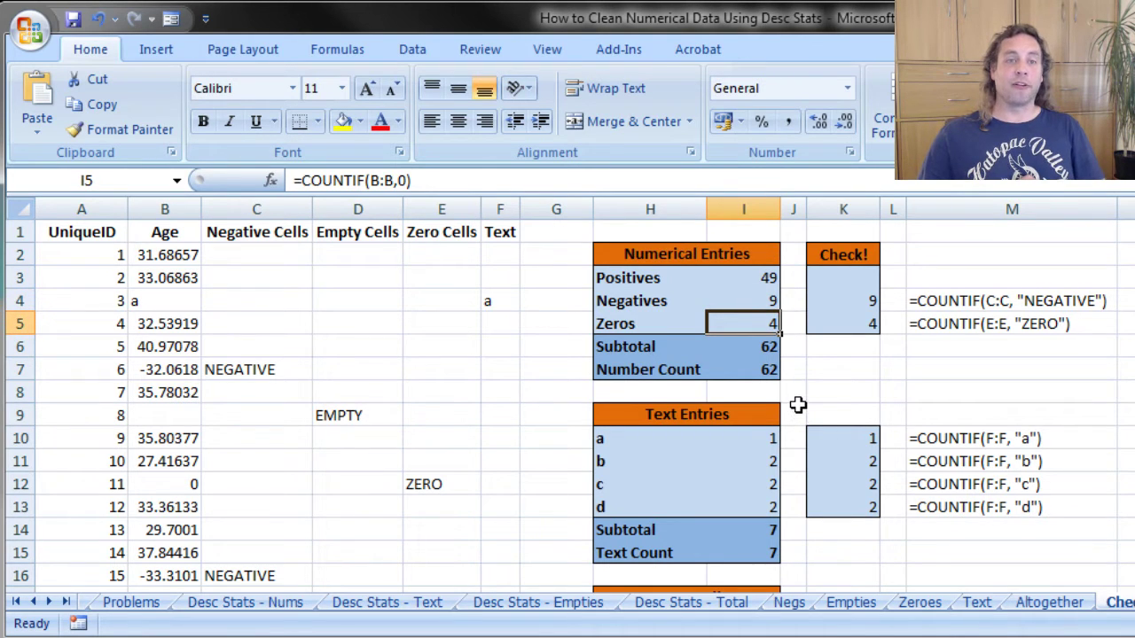
Examine the Age column, the Check! column and the flag columns from Negative Cells to Text on the Check Stats sheet
left_click(173, 208)
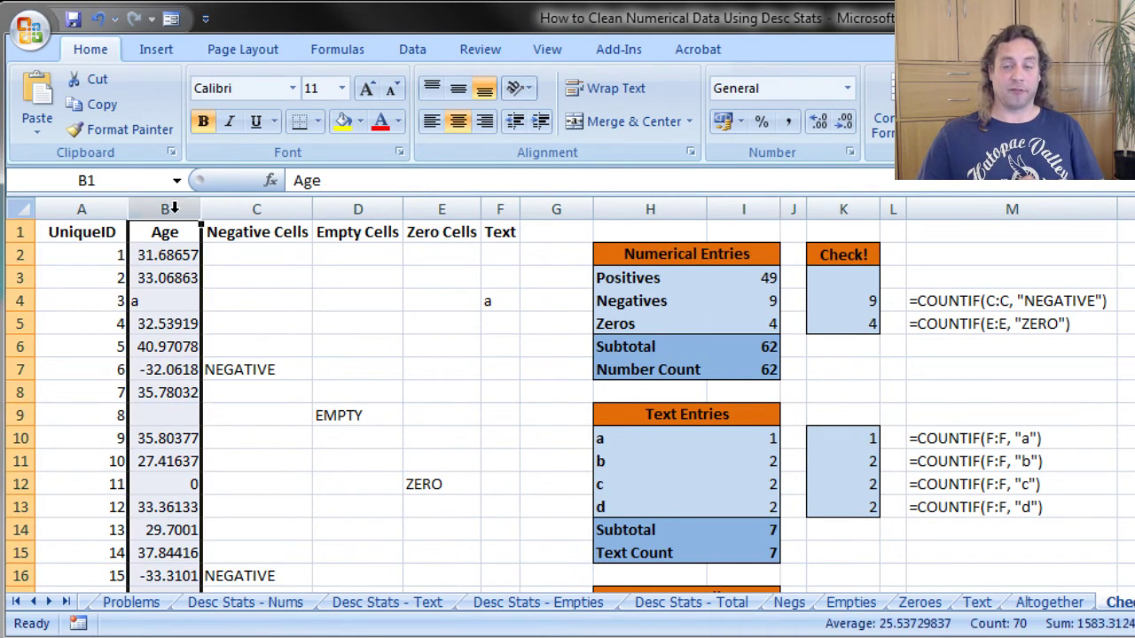
left_click(1123, 438)
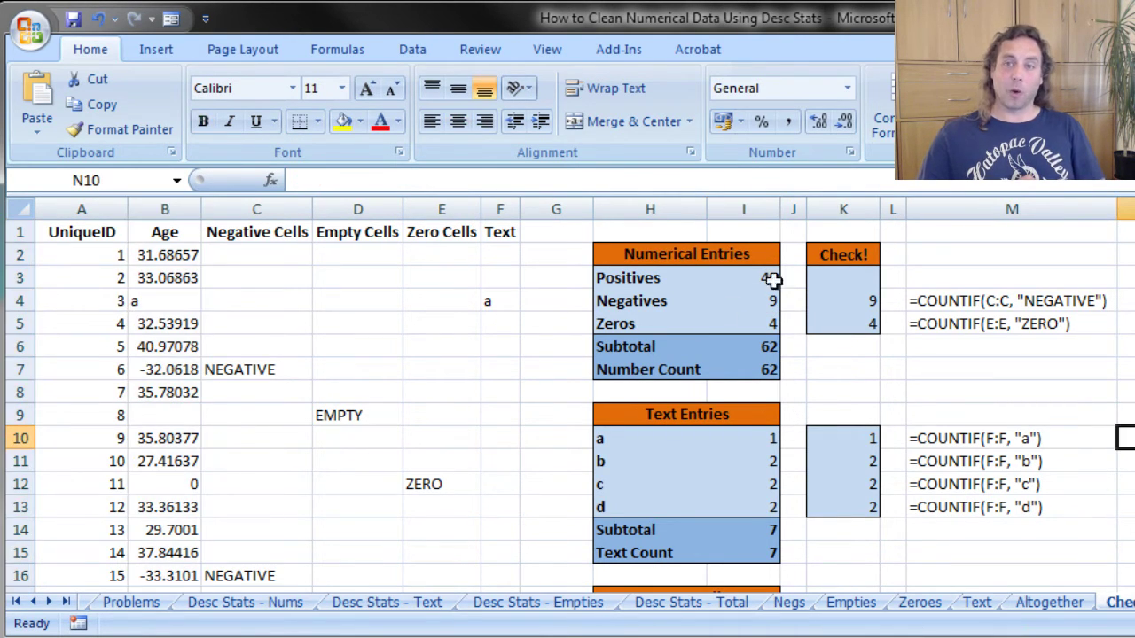
left_click(842, 210)
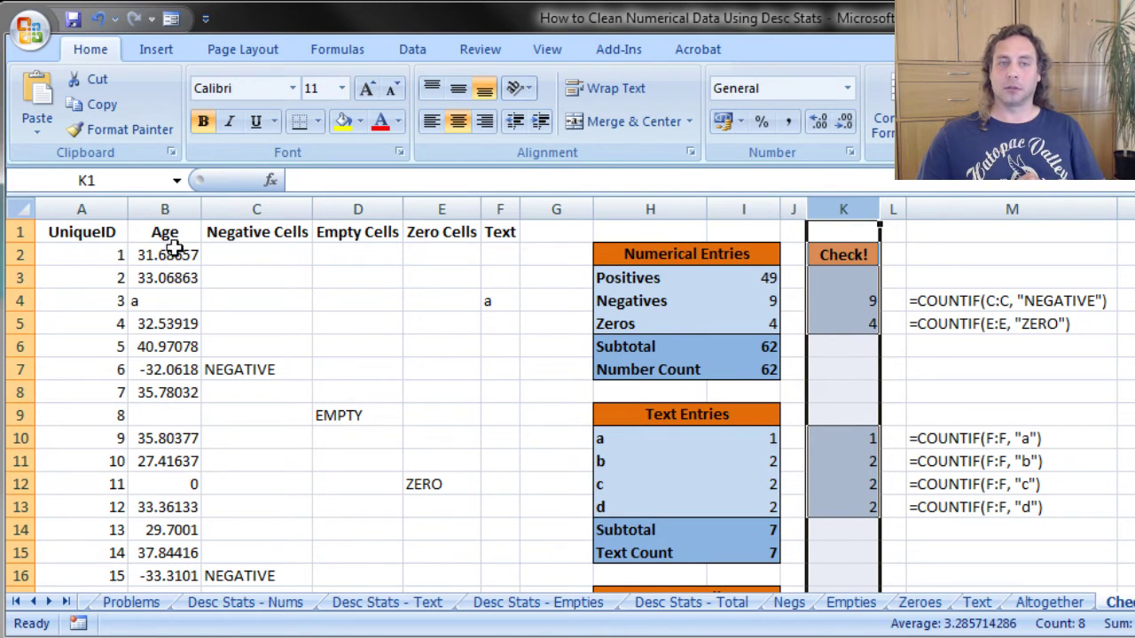
left_click(257, 210)
left_click_drag(257, 209, 493, 213)
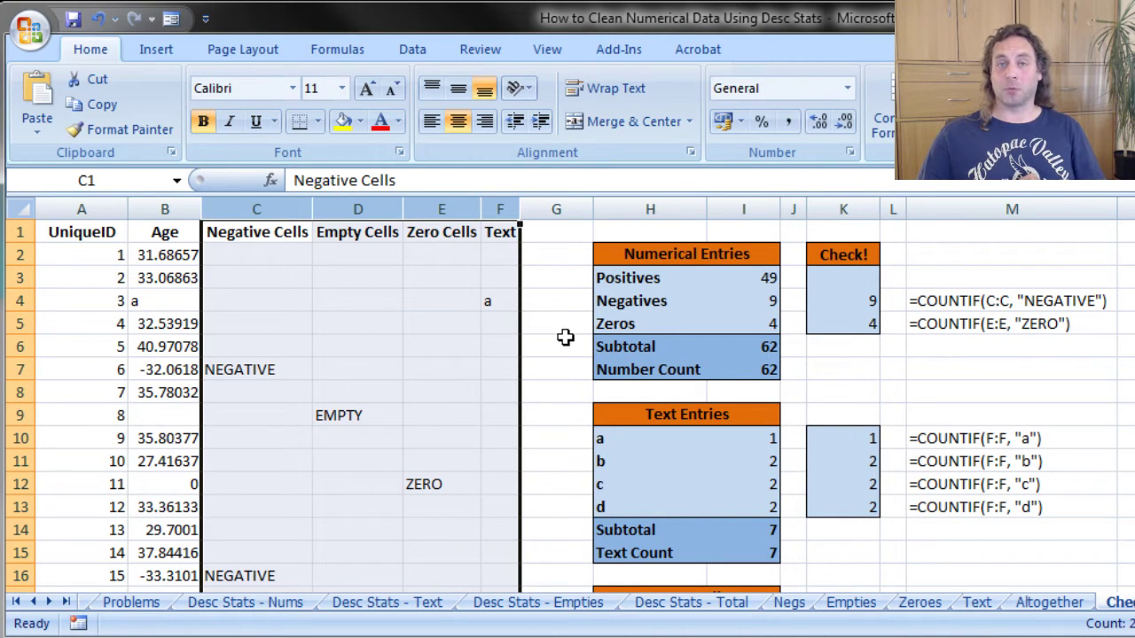
left_click(1124, 414)
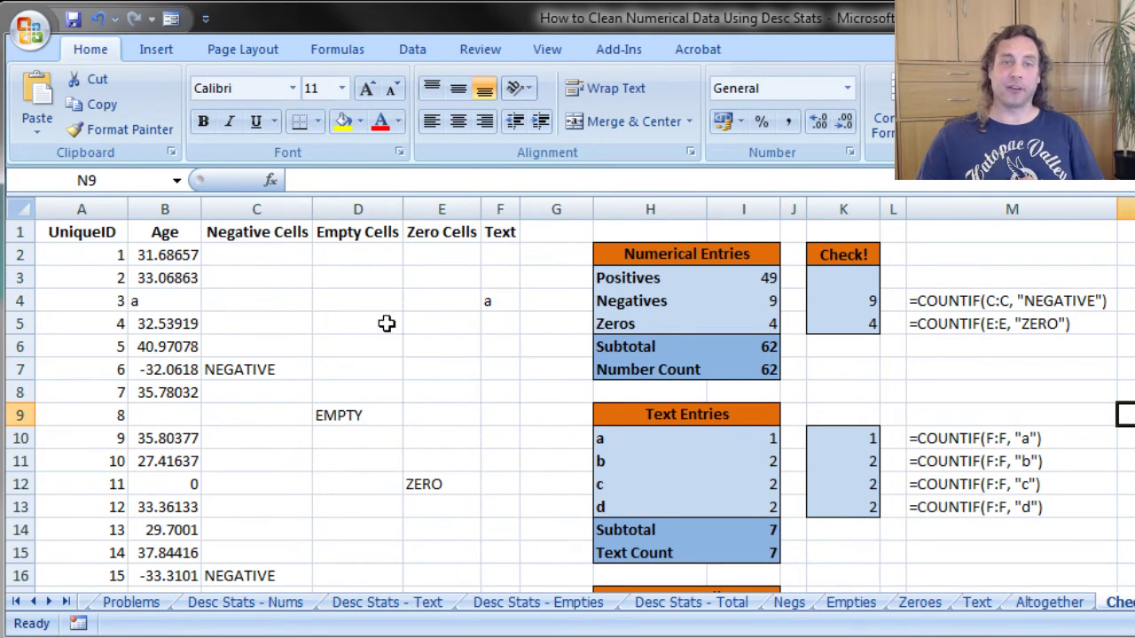
Inspect the ZERO check formula beside the Numerical Entries table and compare the Negatives count with its Check! count
left_click(256, 209)
left_click(962, 321)
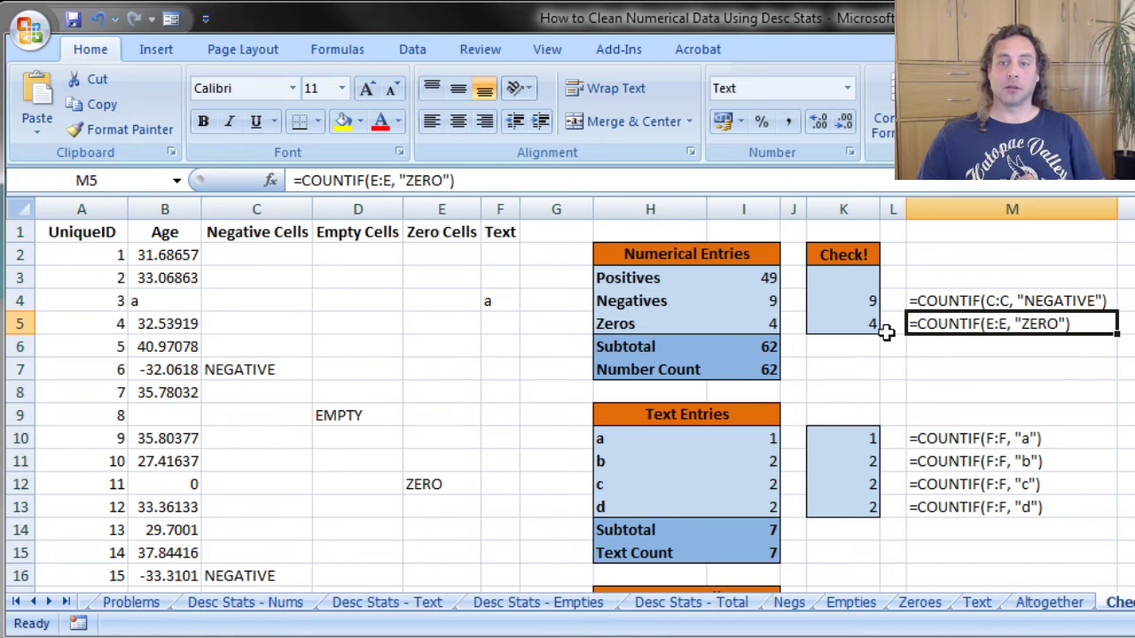
left_click(853, 301)
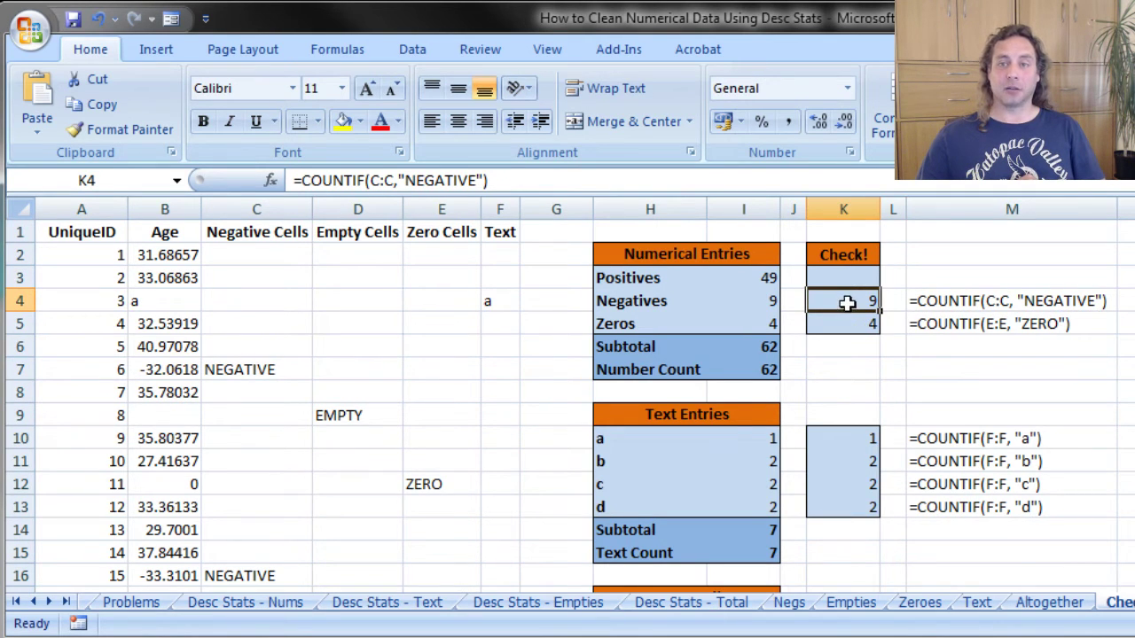
left_click_drag(763, 305, 842, 301)
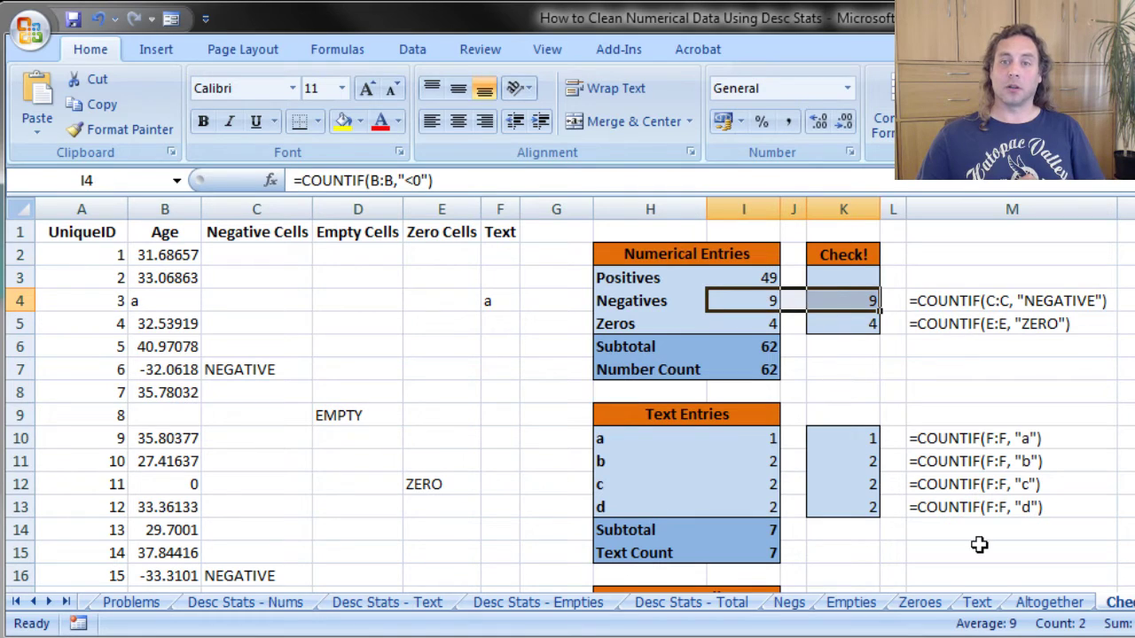
left_click(1067, 390)
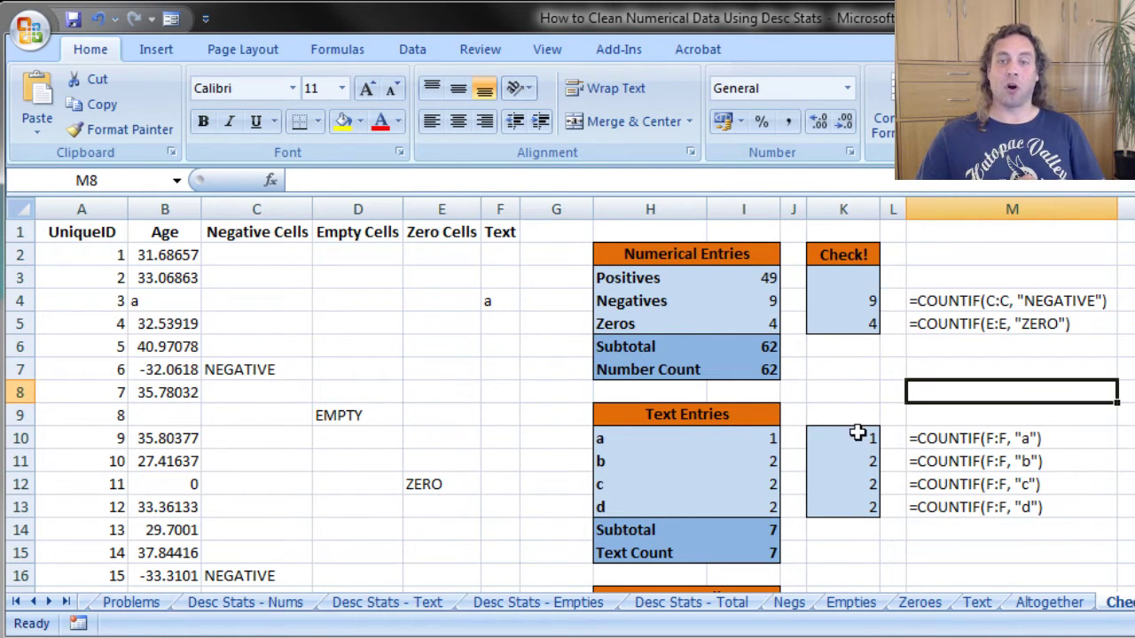
Review the COUNTIF formulas for text entries a to d and compare their Text Entries counts with the check counts
left_click(1047, 438)
left_click(1051, 460)
left_click(1055, 485)
left_click(1060, 508)
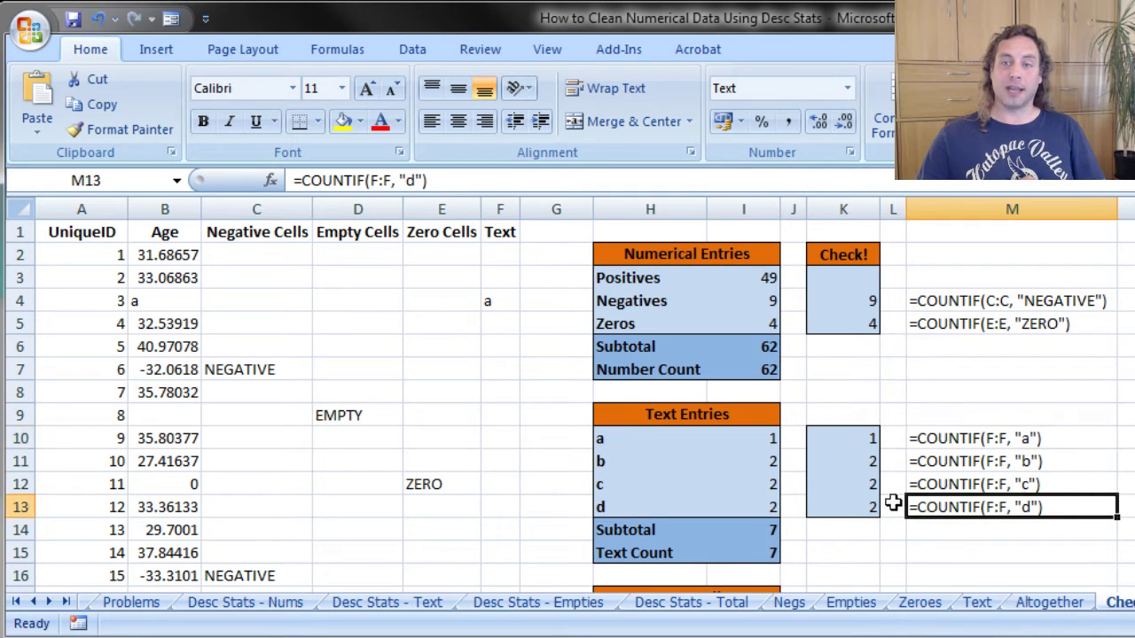
left_click_drag(749, 443, 873, 507)
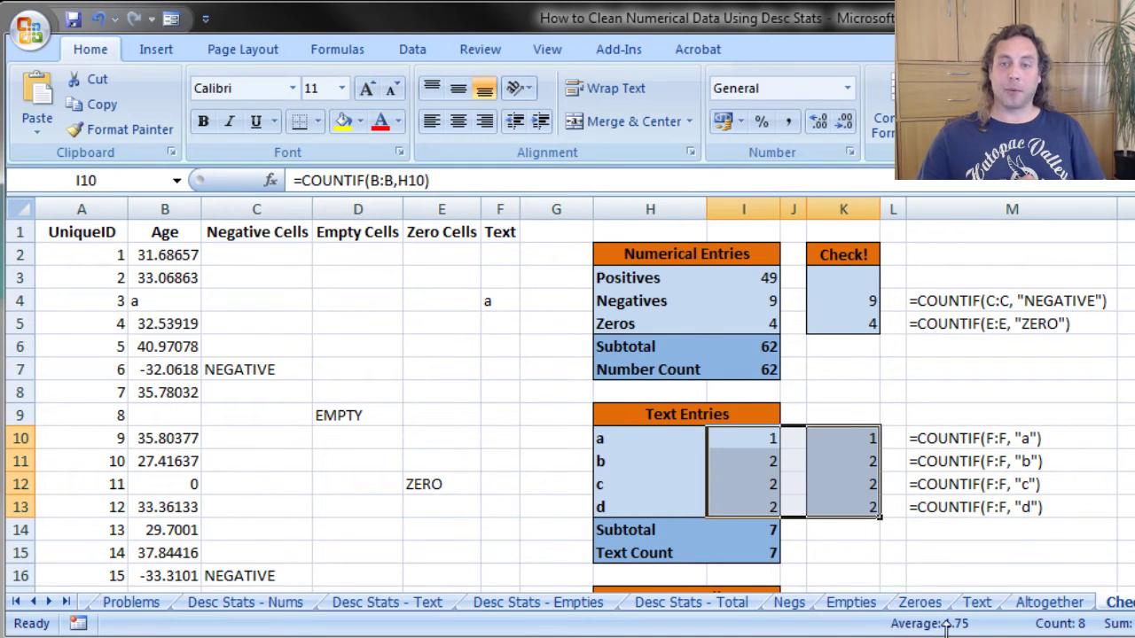
left_click(1020, 555)
Compare the Empty count in the Empty Cells table with its COUNTIF check in K20 and return to the sheet's first rows
scroll(1084, 523, "down", 2)
scroll(1085, 524, "down", 3)
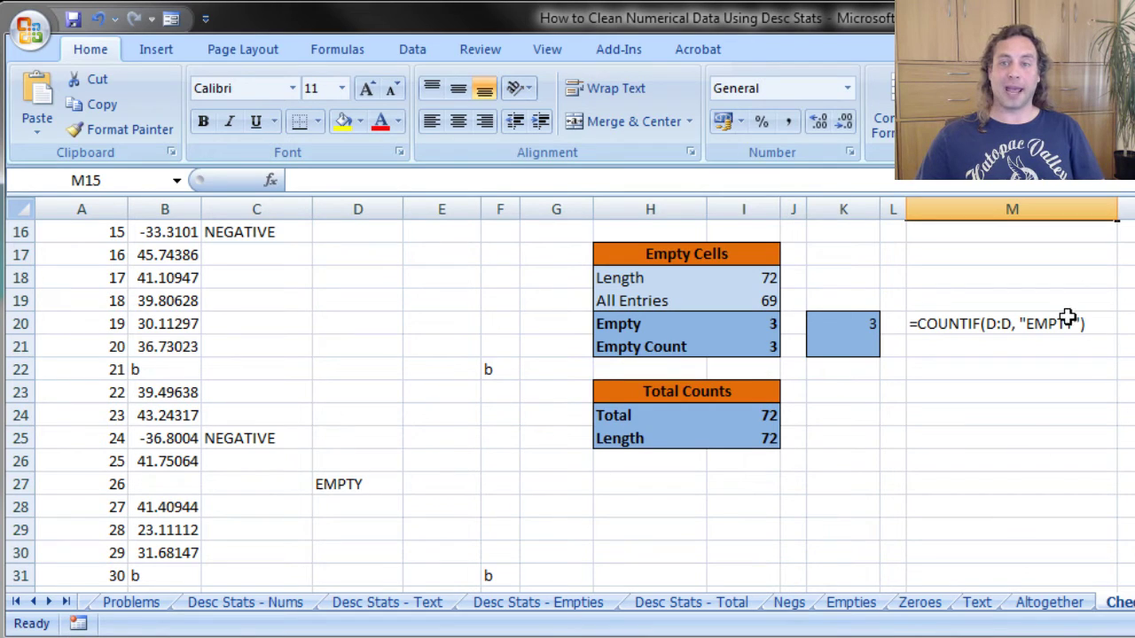
left_click(852, 324)
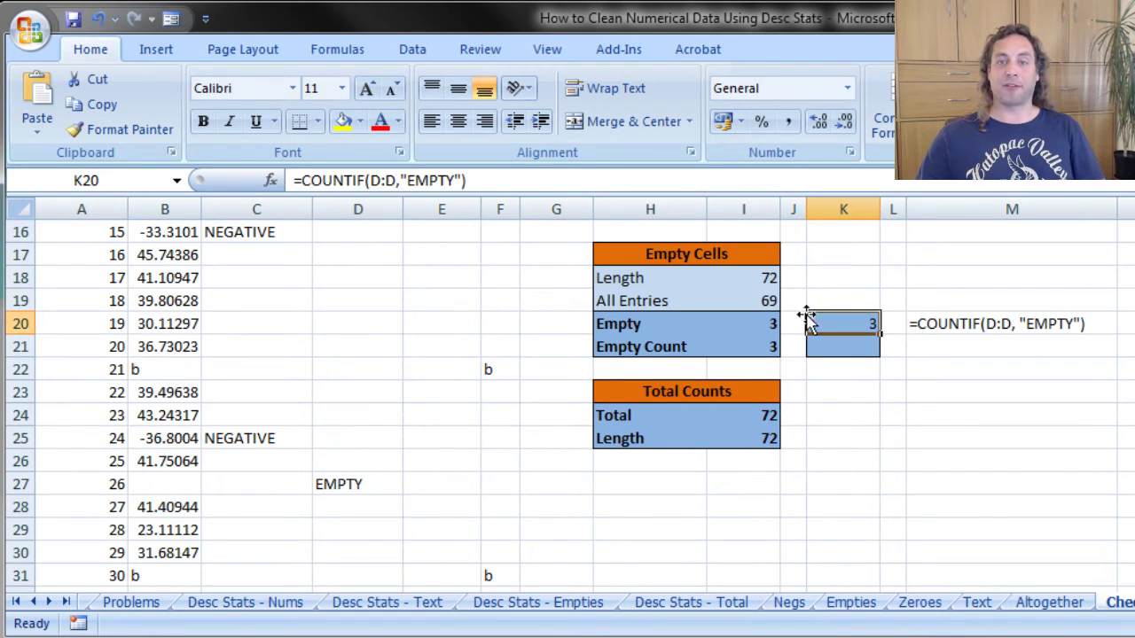
left_click(769, 323)
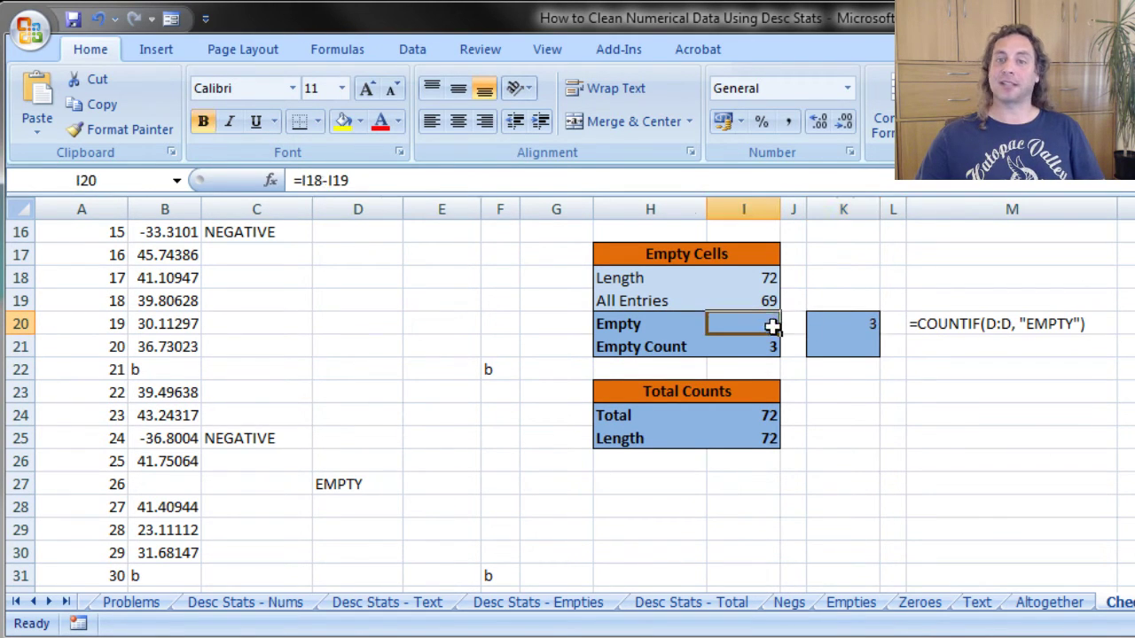
left_click(962, 460)
scroll(1008, 514, "up", 5)
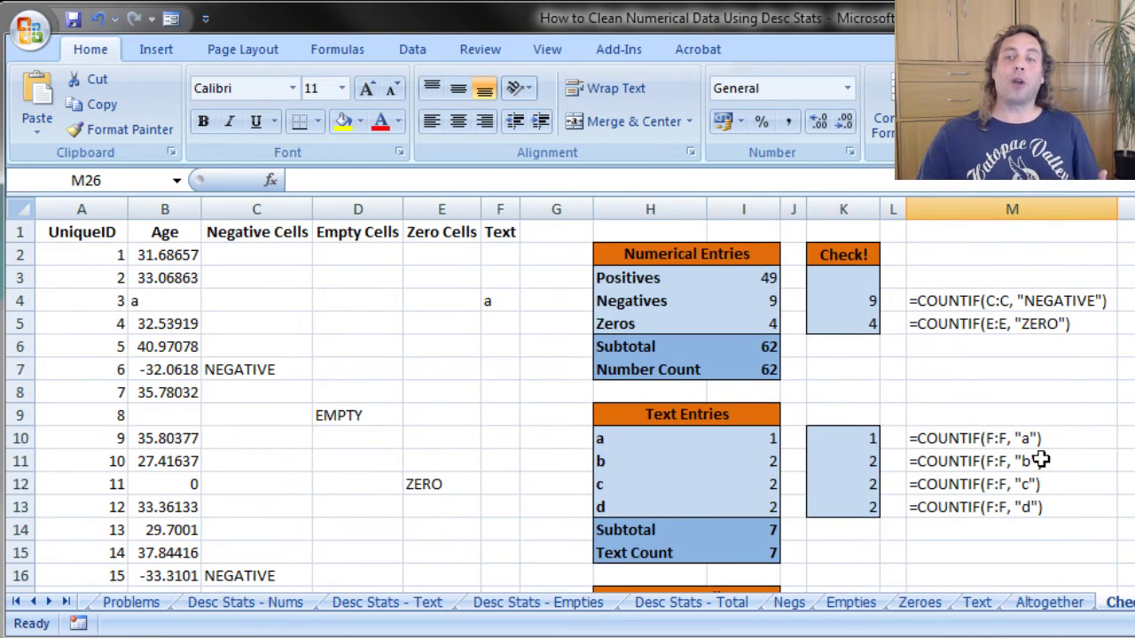
left_click(1124, 370)
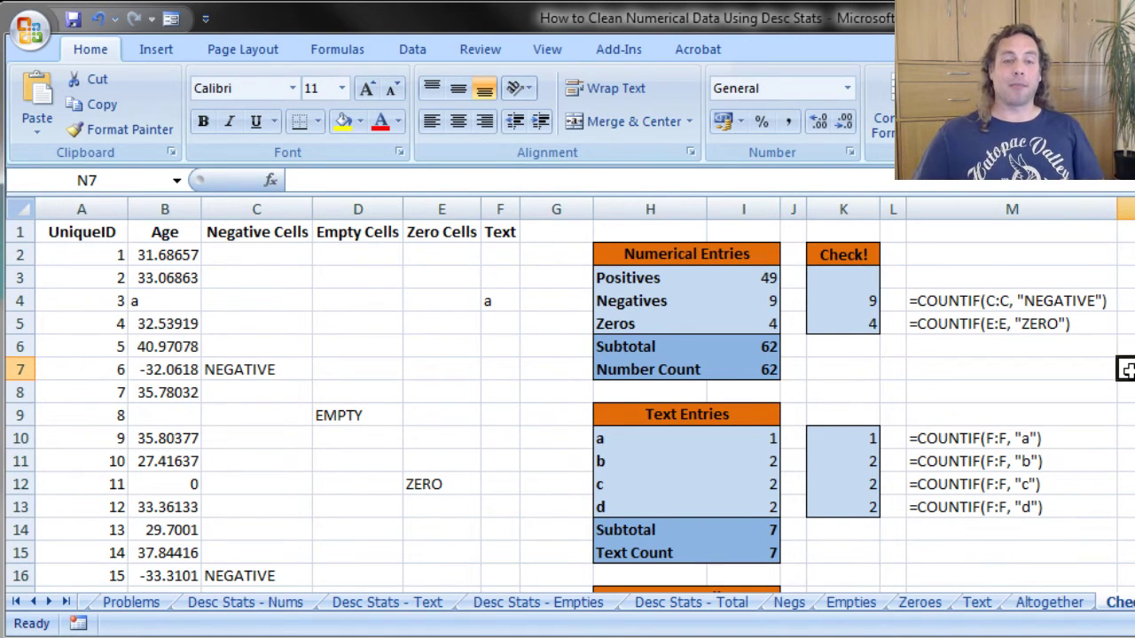
On the Filter sheet, filter the Negative Cells column to show only NEGATIVE entries, excluding blanks
left_click(63, 603)
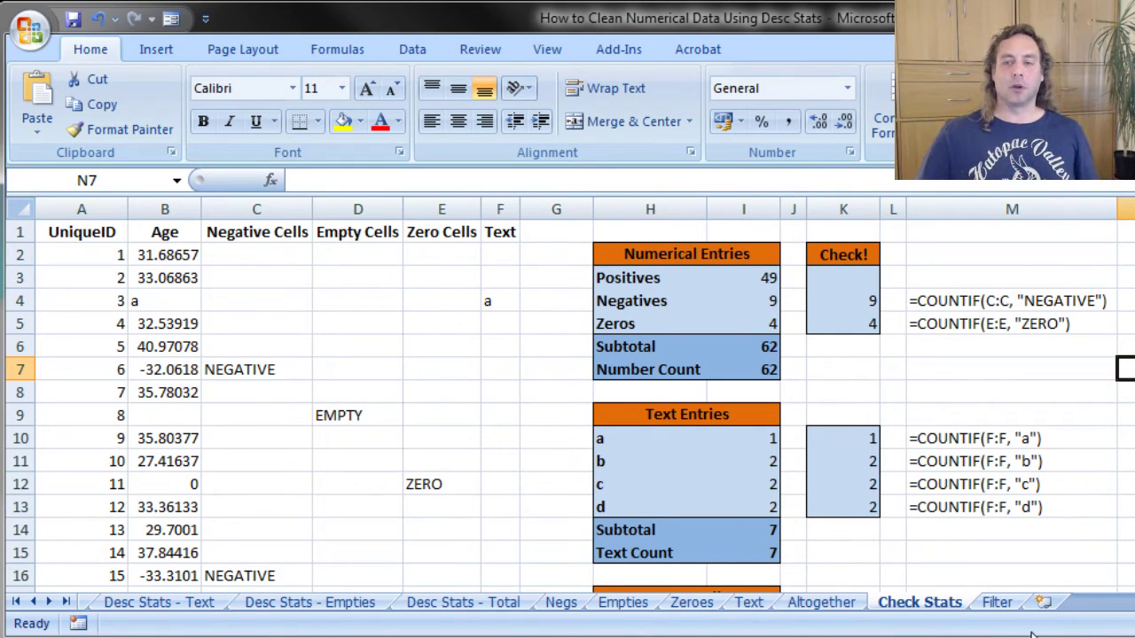
left_click(998, 603)
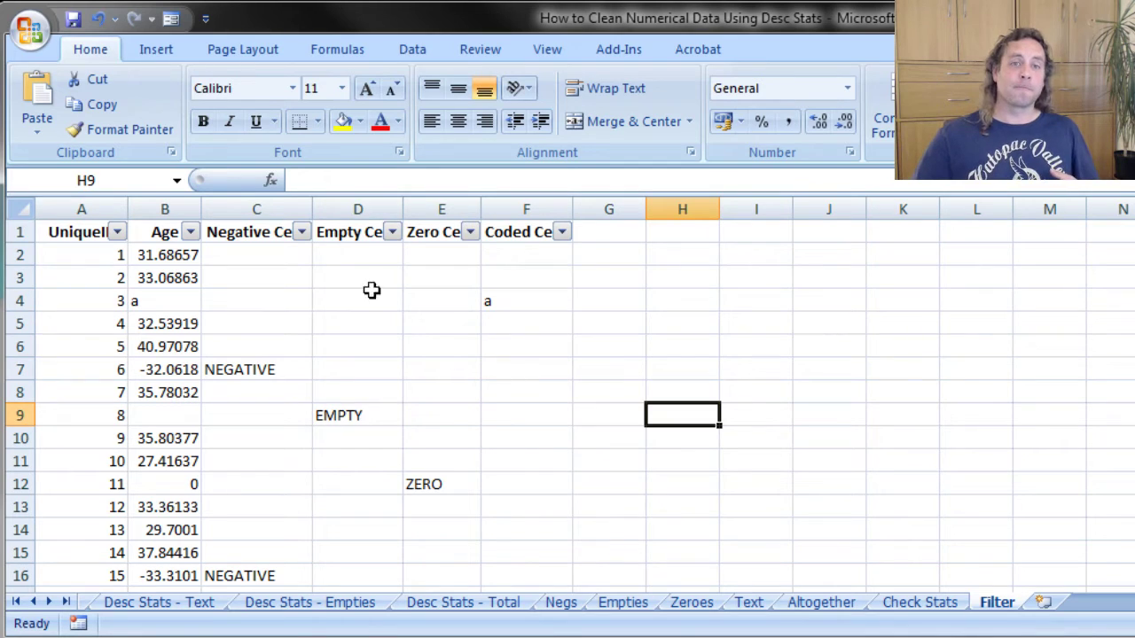
left_click(301, 231)
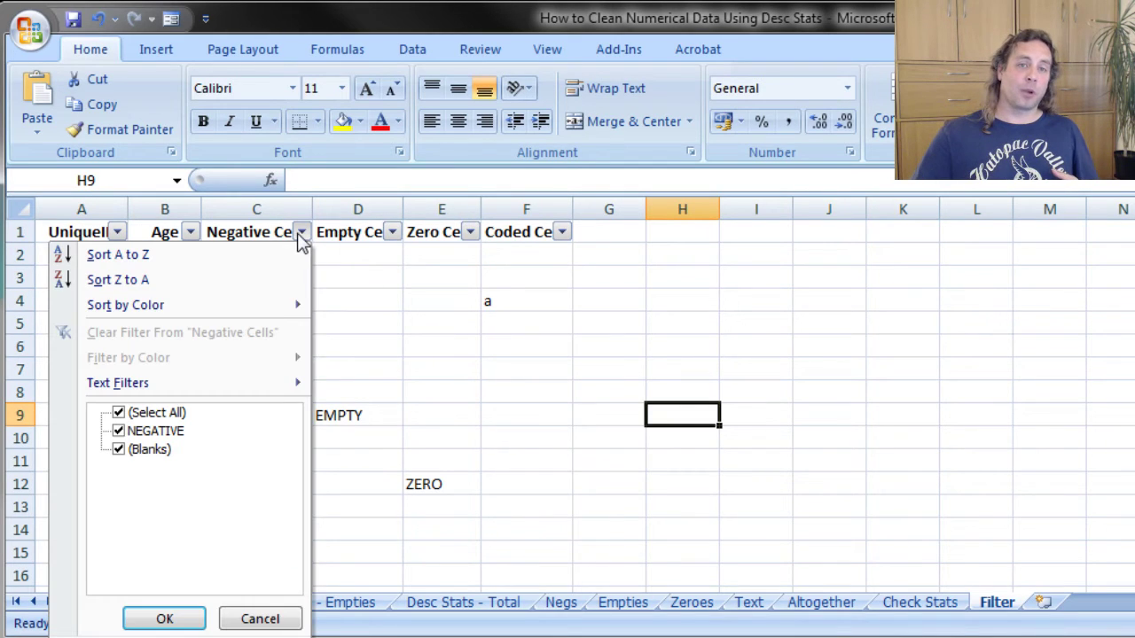
left_click(136, 456)
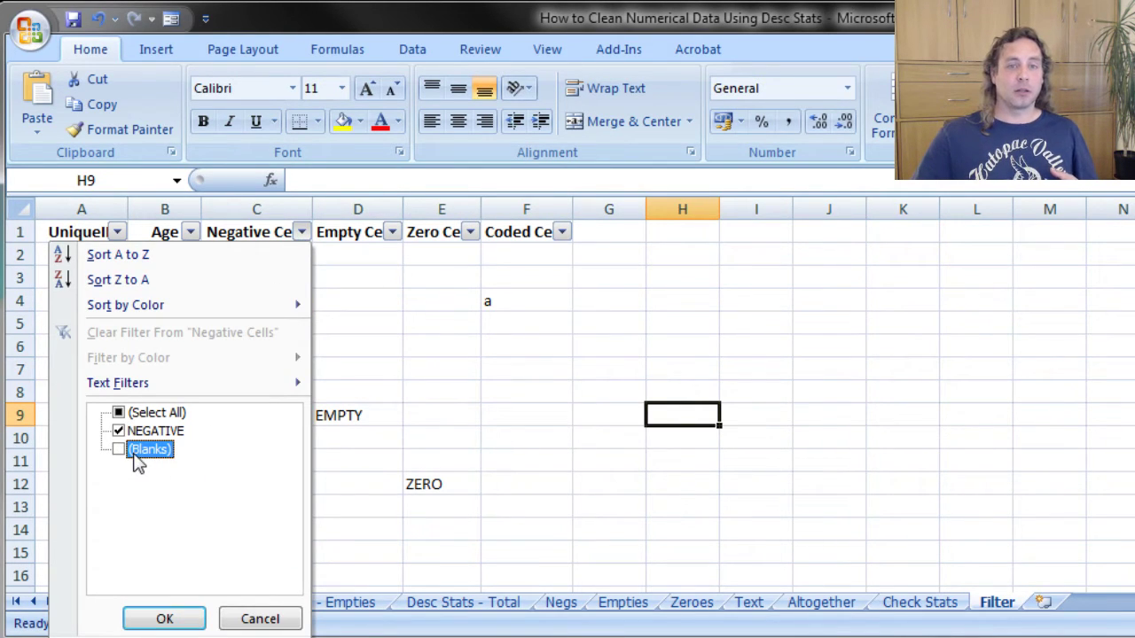
left_click(167, 621)
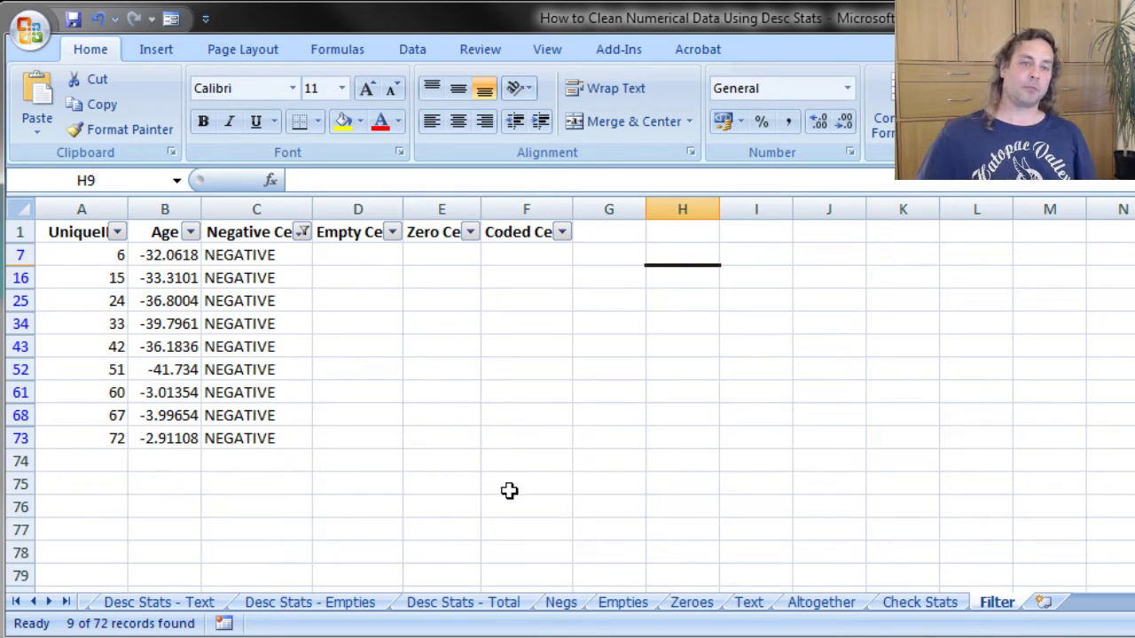
Show all rows again by including every value in the Negative Cells filter
left_click(301, 233)
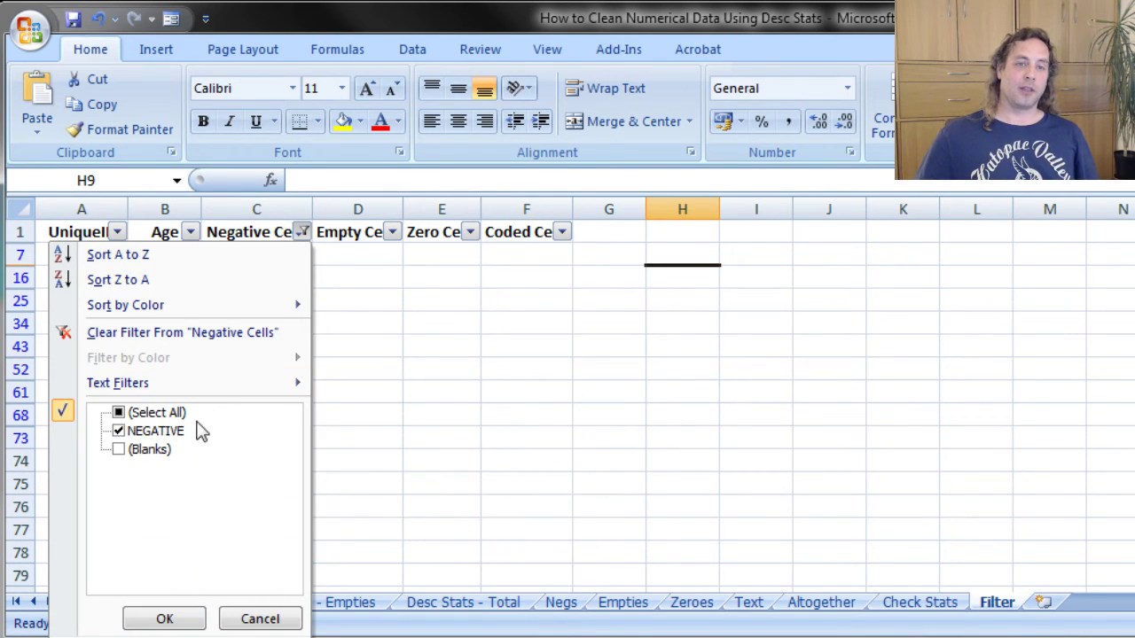
left_click(156, 414)
left_click(182, 616)
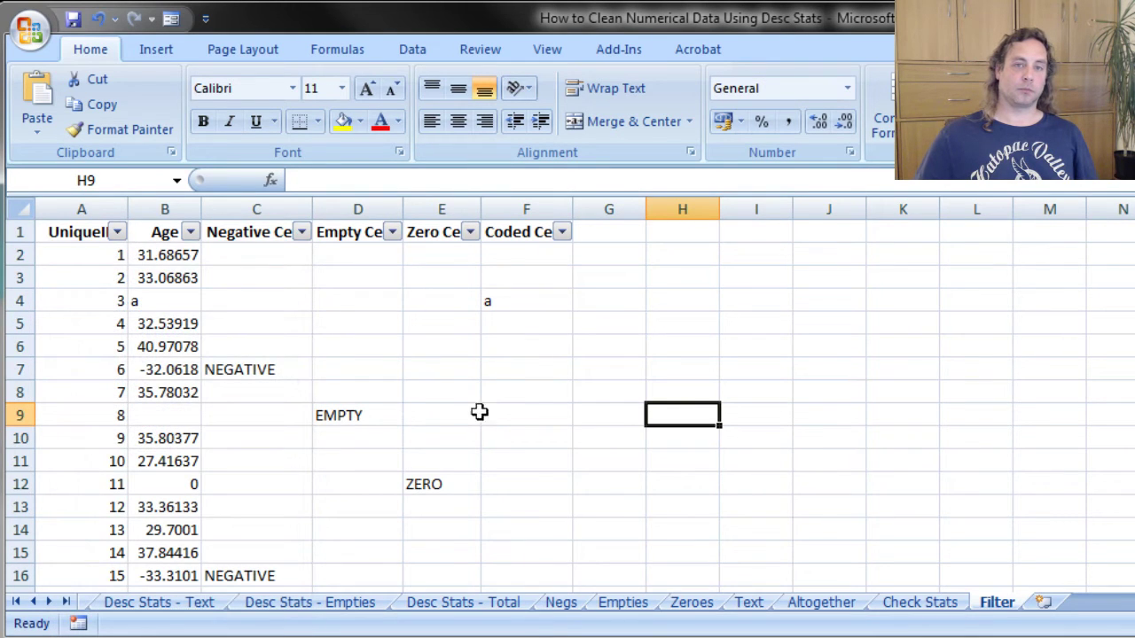
Filter the Empty Cells column to EMPTY entries only, and restore all its values after viewing the rows
left_click(392, 231)
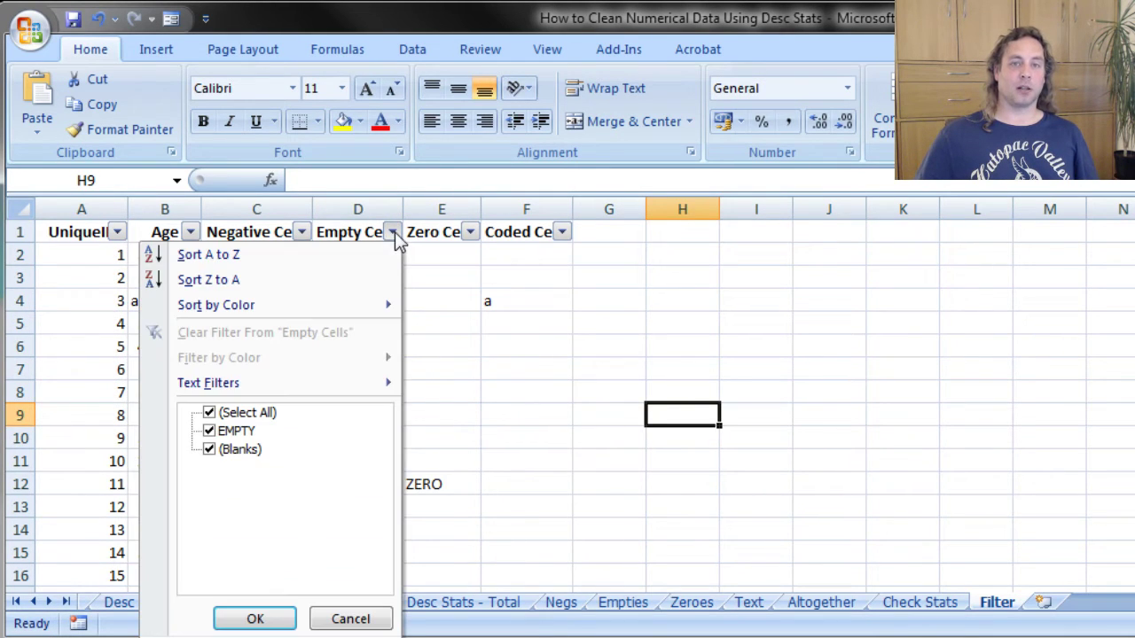
left_click(251, 454)
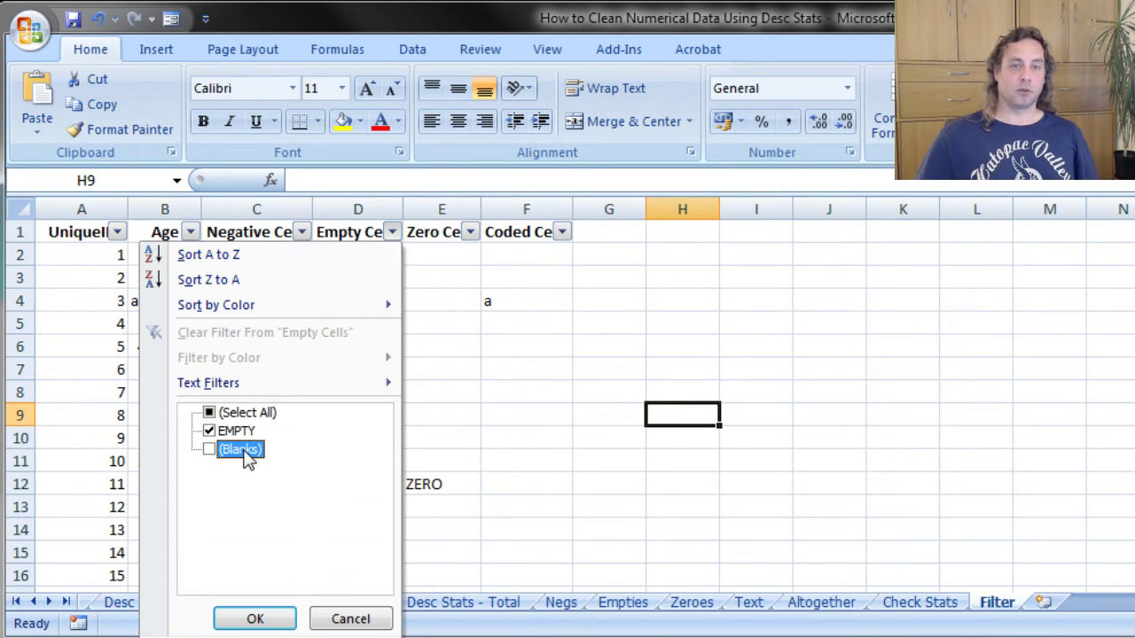
left_click(286, 615)
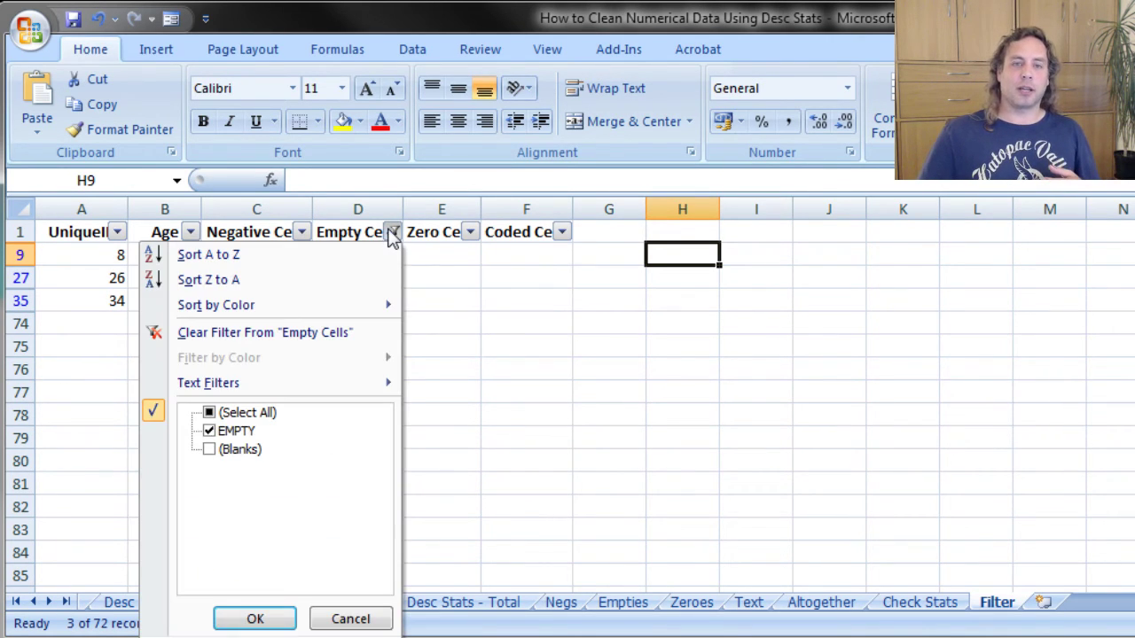
left_click(393, 232)
left_click(228, 452)
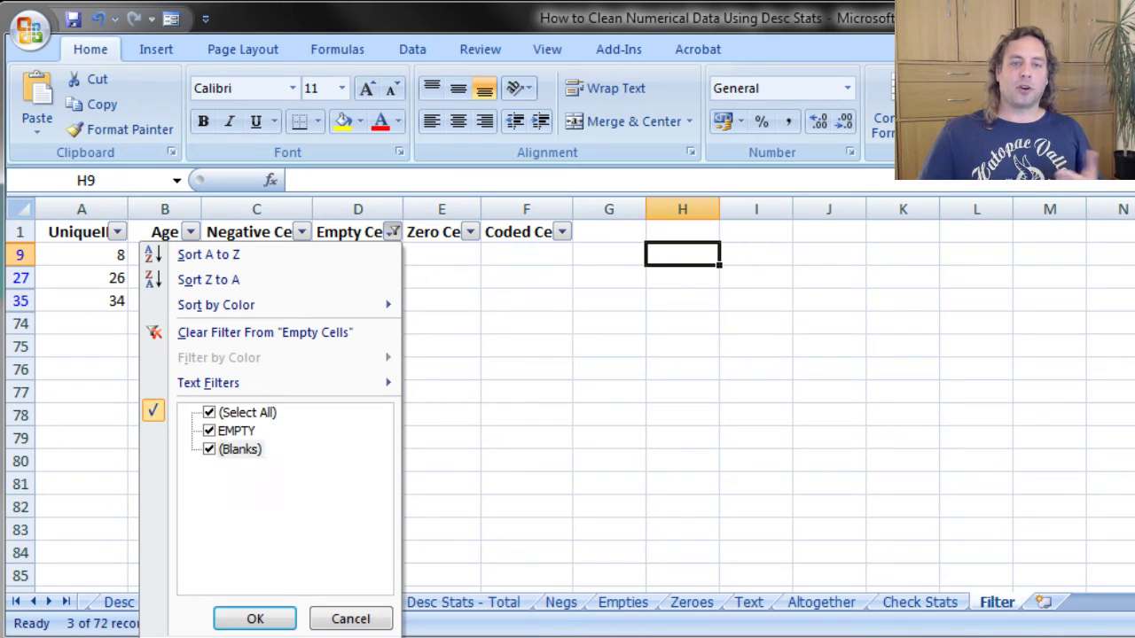
left_click(263, 620)
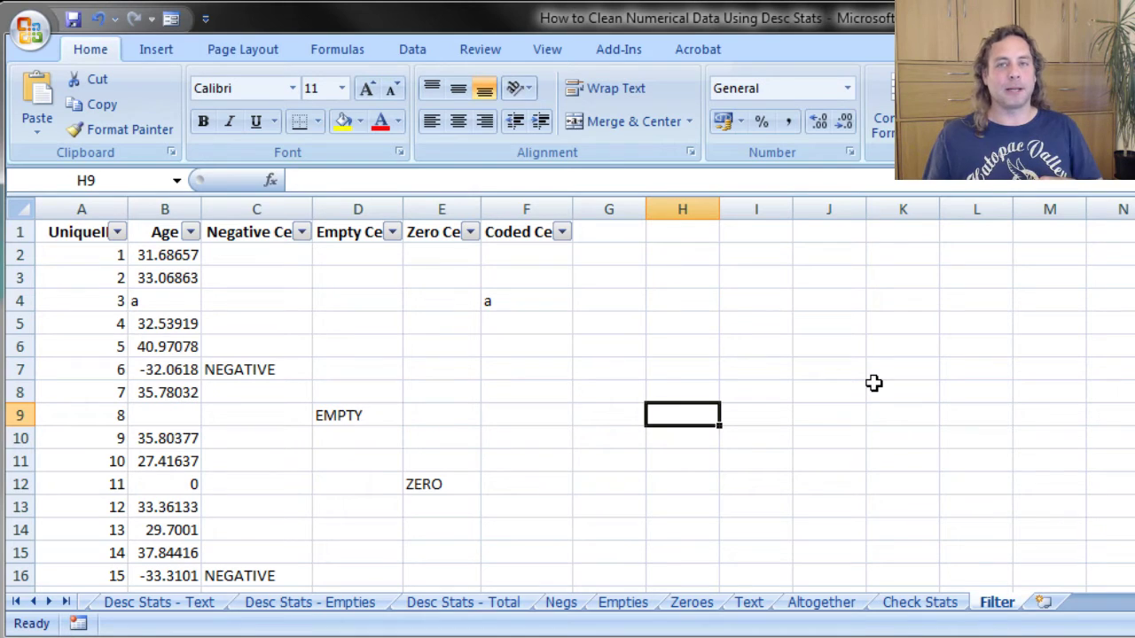
Filter the Zero Cells column to ZERO entries only, and clear that filter after viewing the rows
left_click(470, 231)
left_click(301, 450)
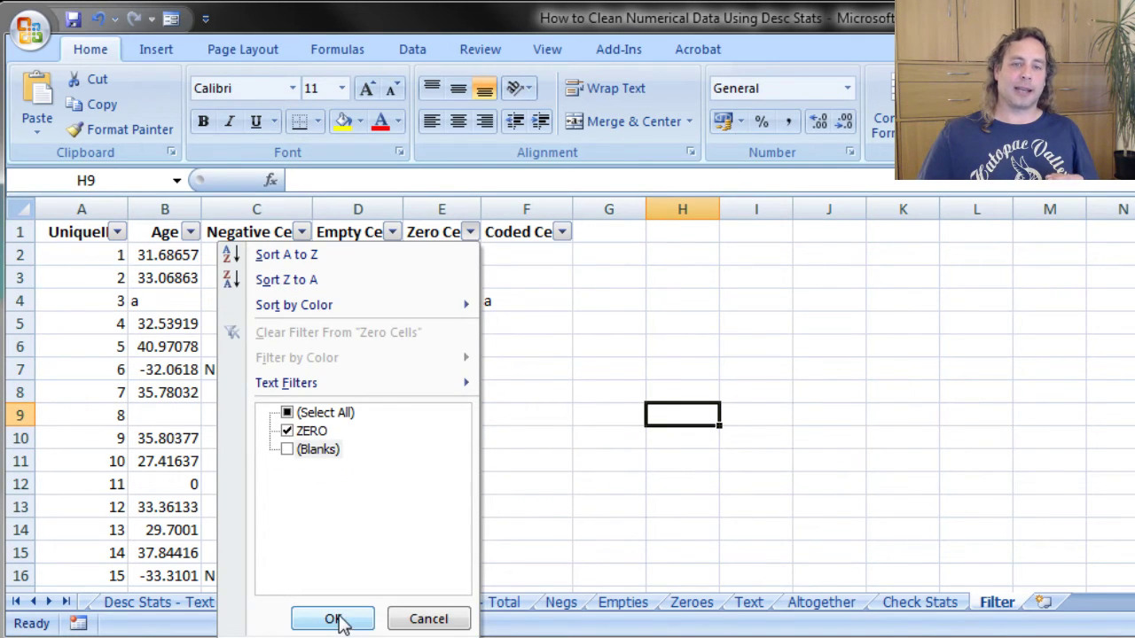
left_click(336, 620)
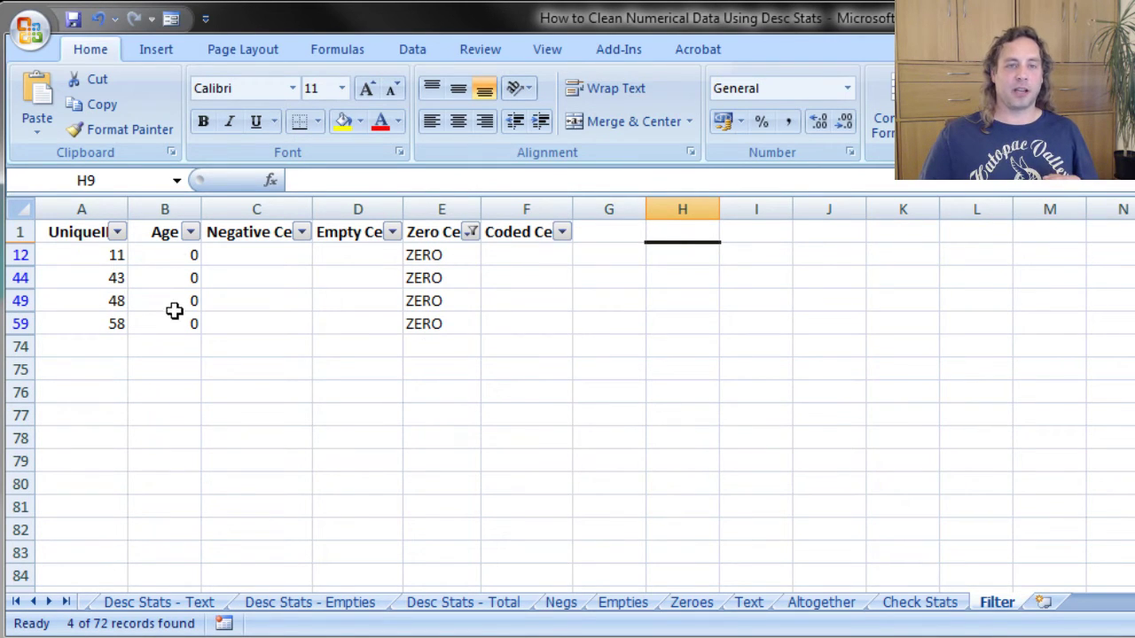
left_click(471, 233)
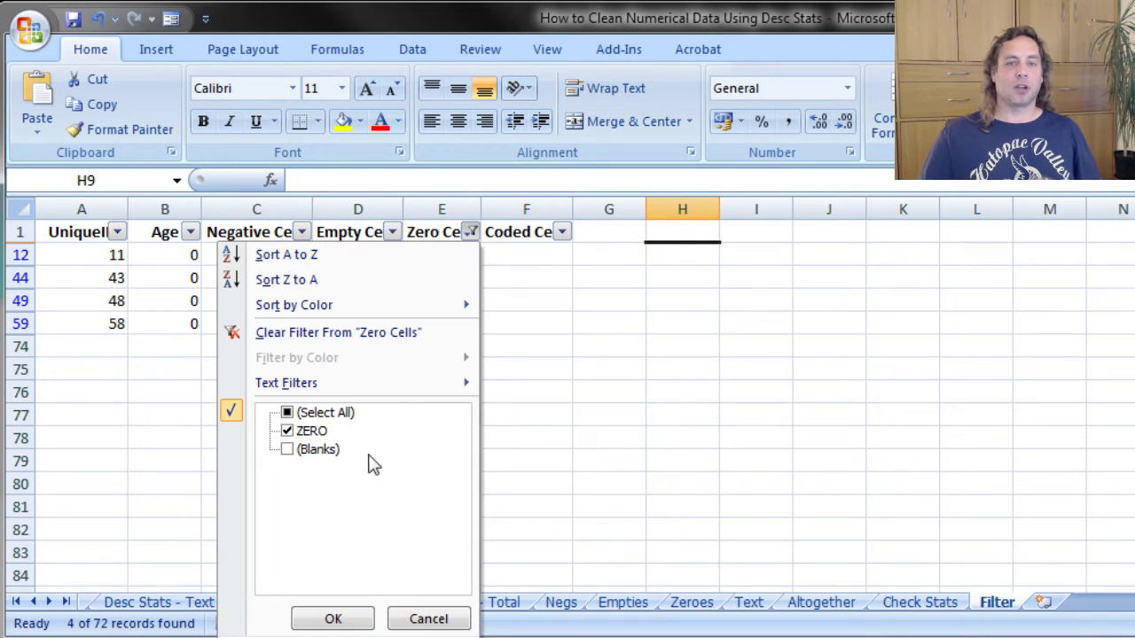
left_click(294, 335)
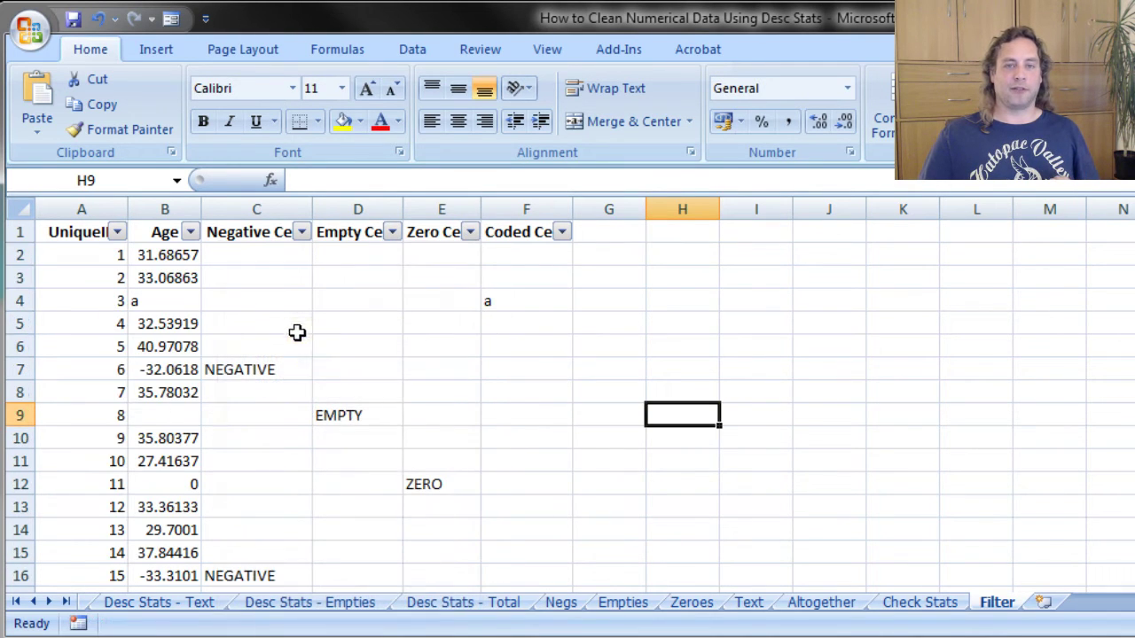
Filter the Coded Cells column to entries a, b, c and d without blanks, and clear the filter after viewing the rows
left_click(560, 232)
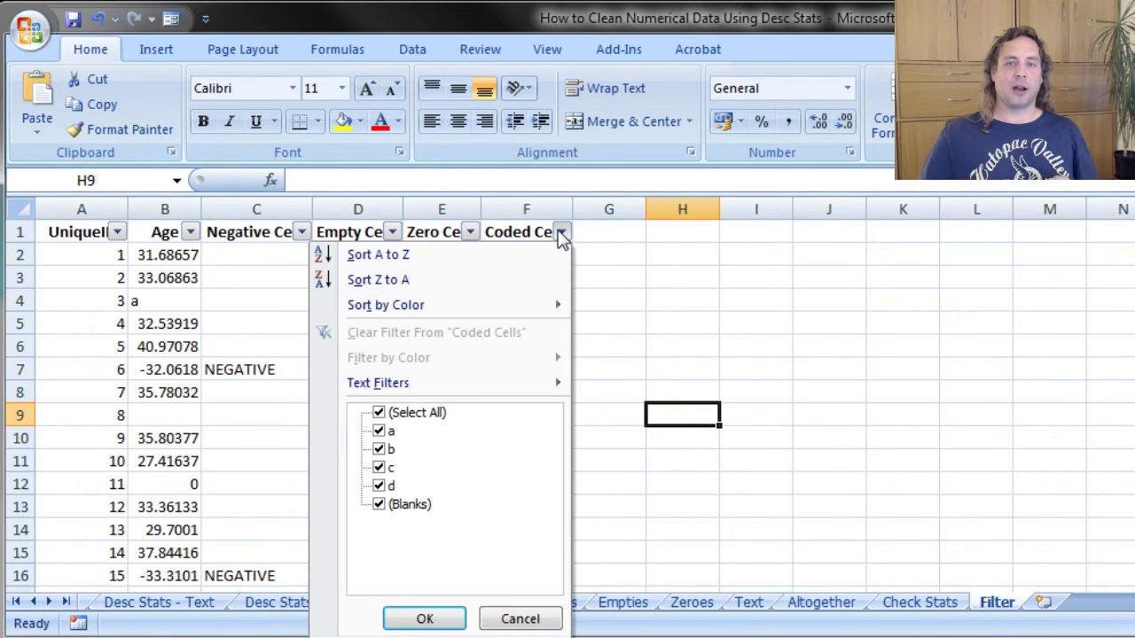
left_click(400, 512)
left_click(427, 618)
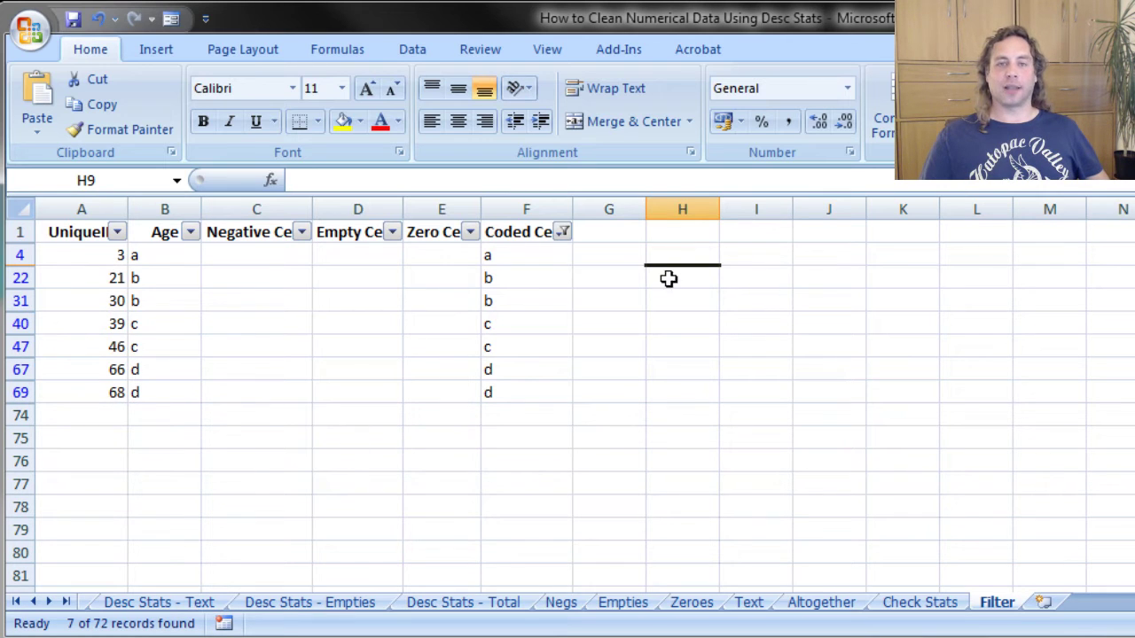
left_click(563, 233)
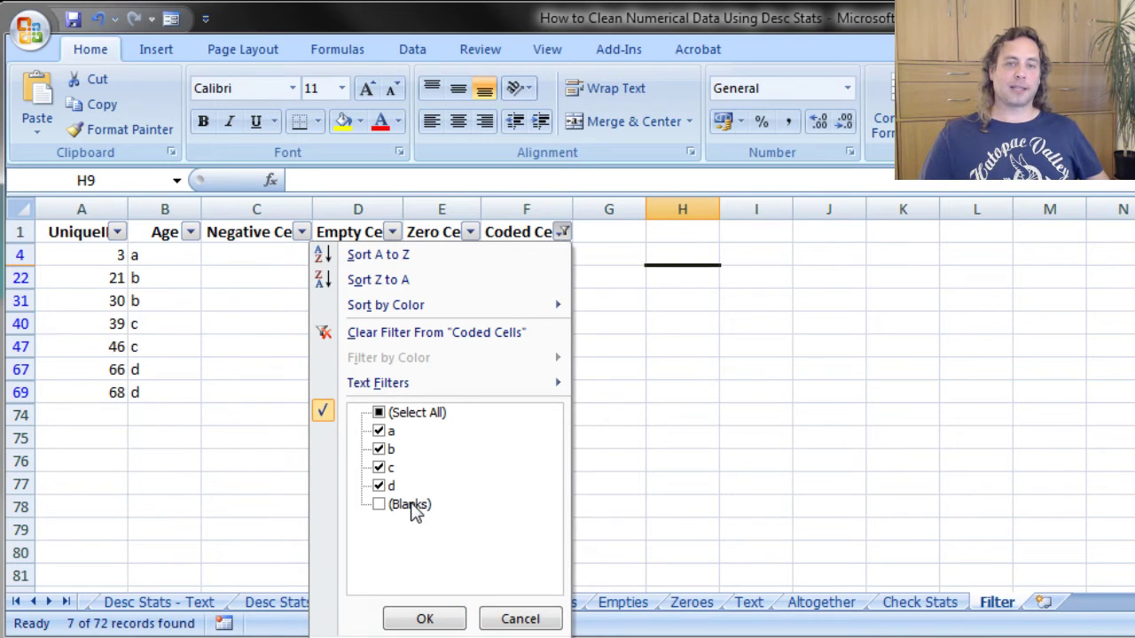
left_click(392, 332)
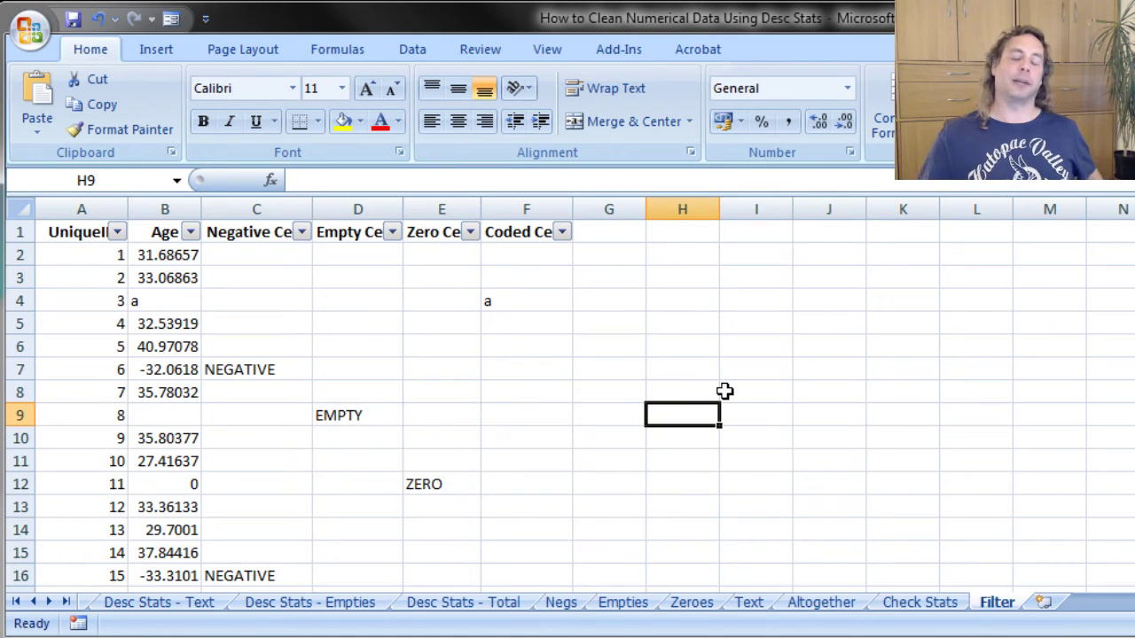